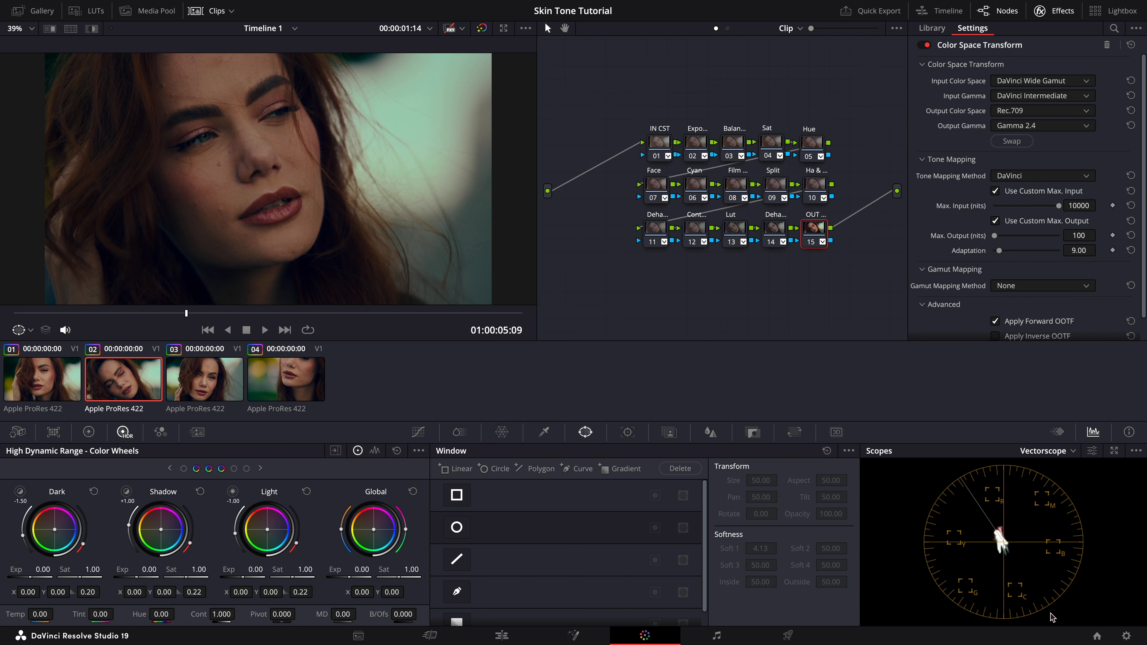
Step: Review the project's color management settings without changing them, and hide the clips thumbnail strip
click(1126, 636)
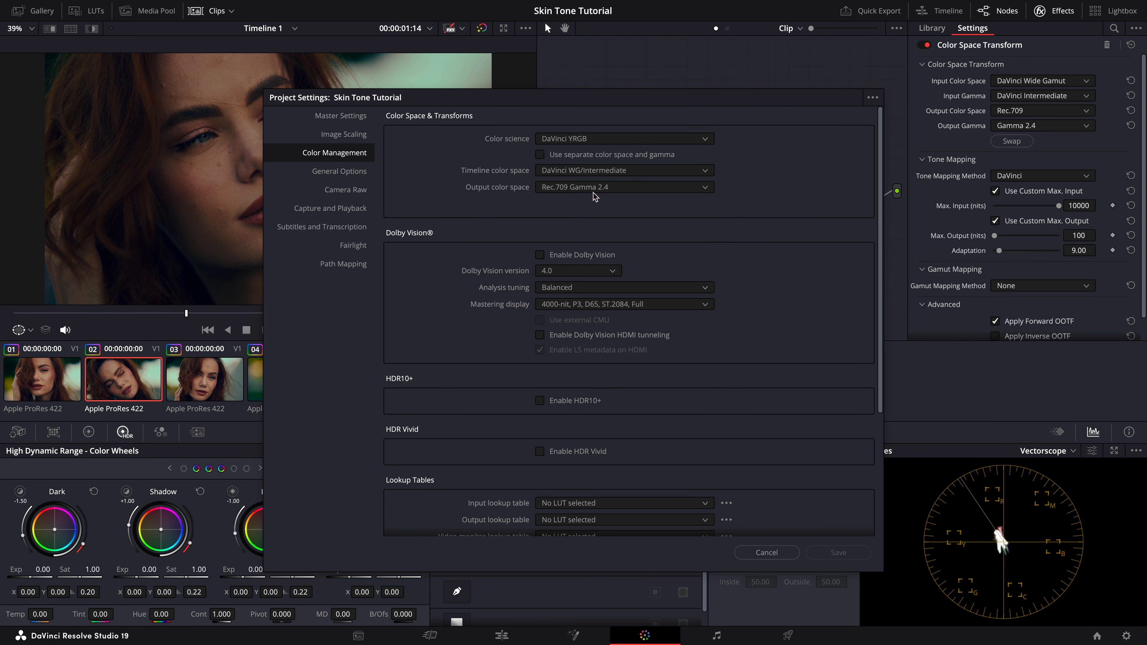
click(766, 552)
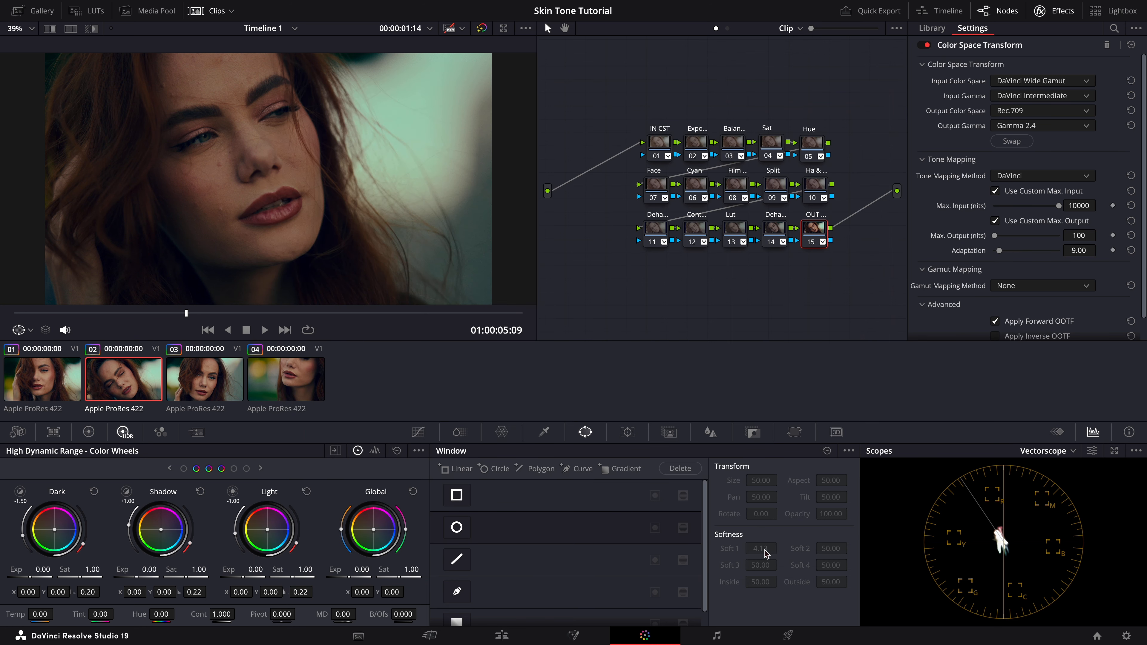
click(217, 11)
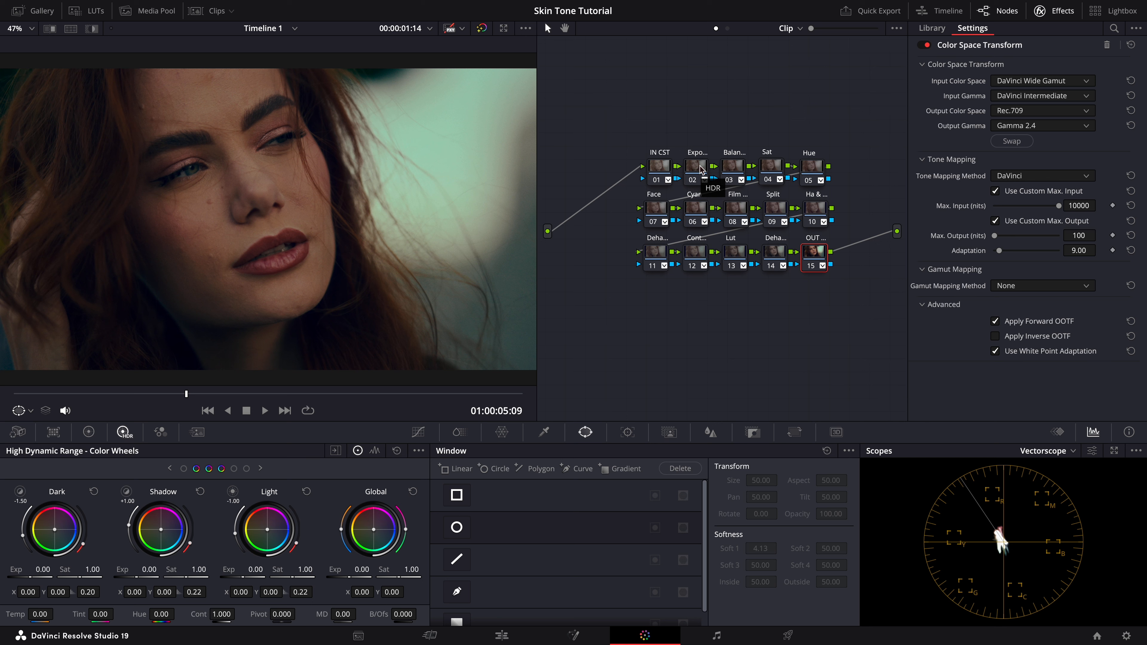
Step: Inspect the settings of the Balance, Sat, Hue and Face nodes in the node tree
click(734, 168)
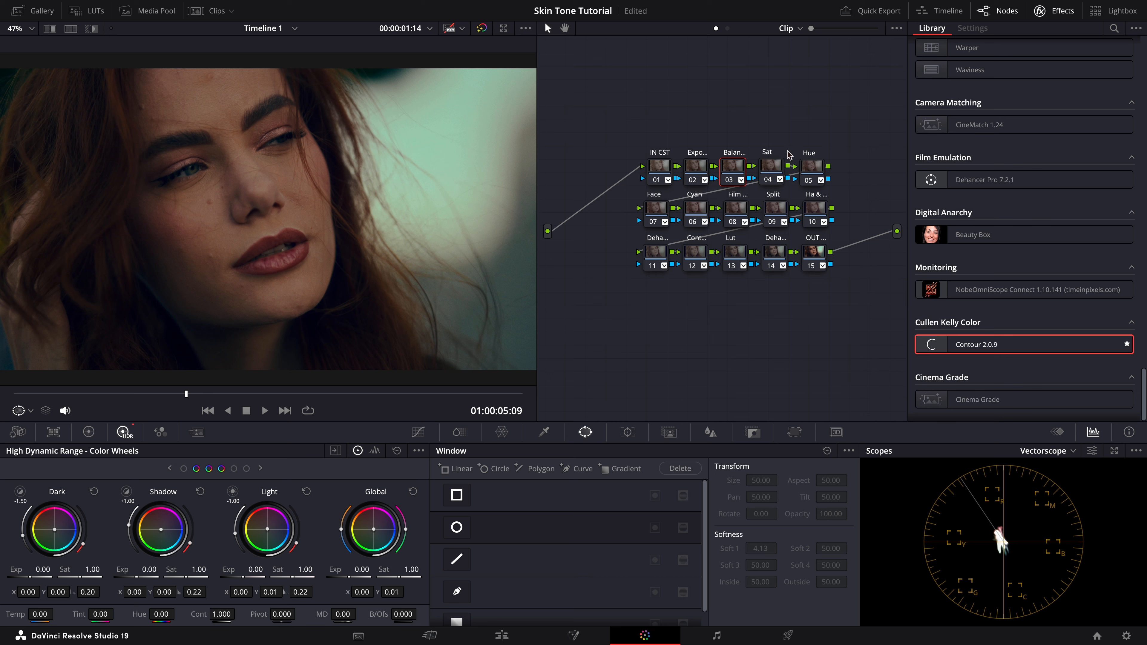
click(773, 166)
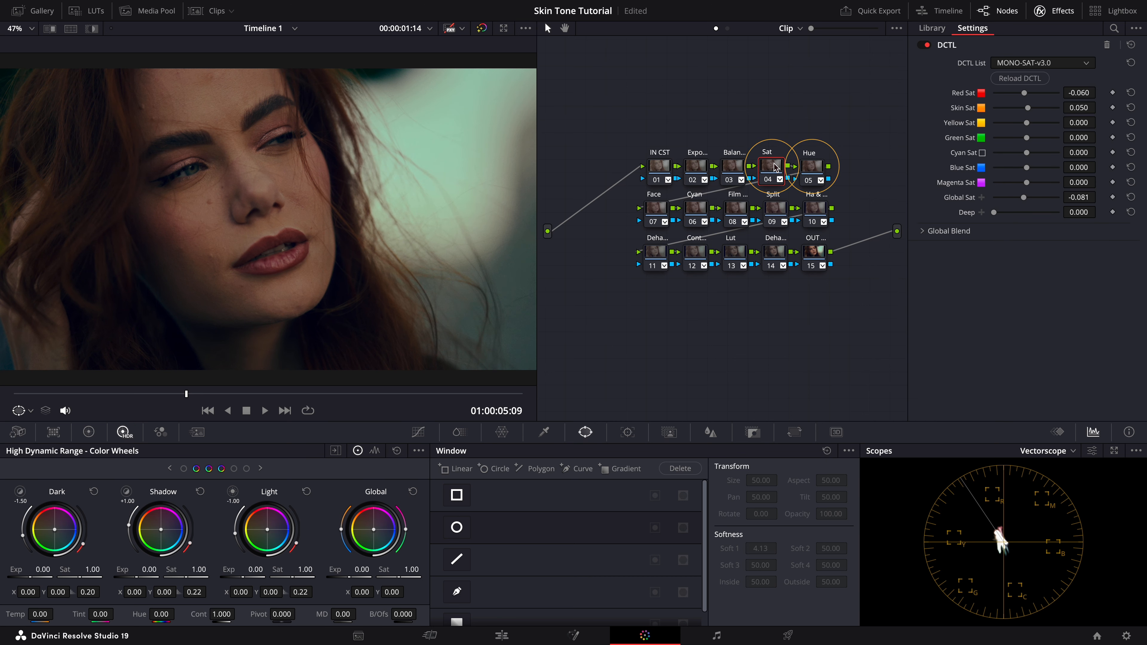
click(810, 169)
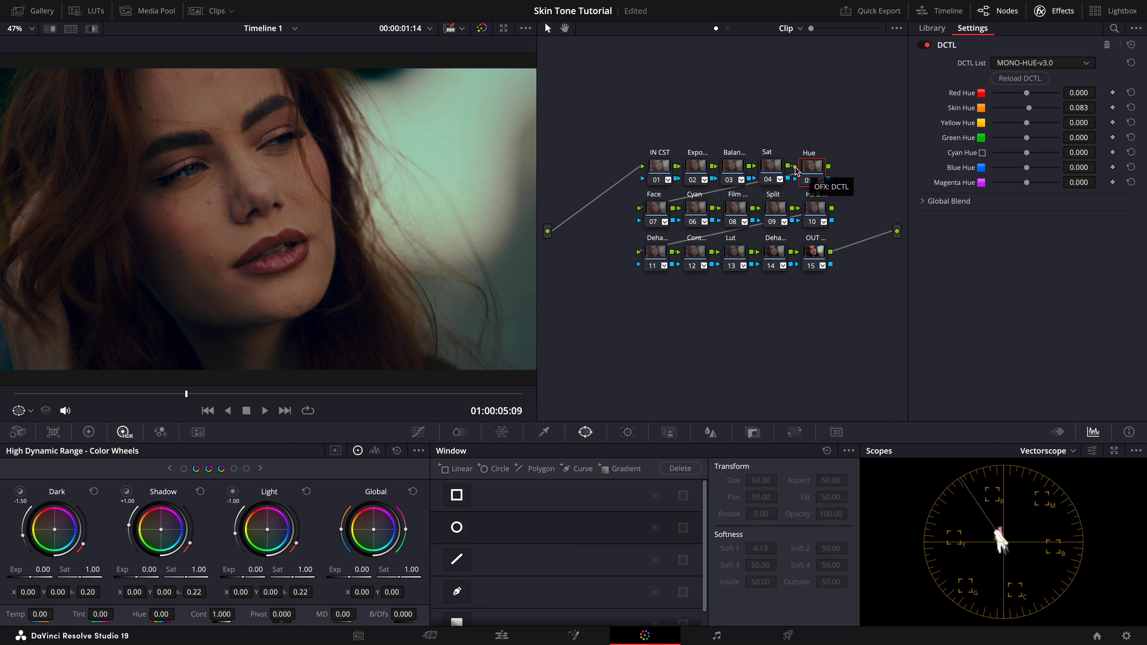
click(662, 207)
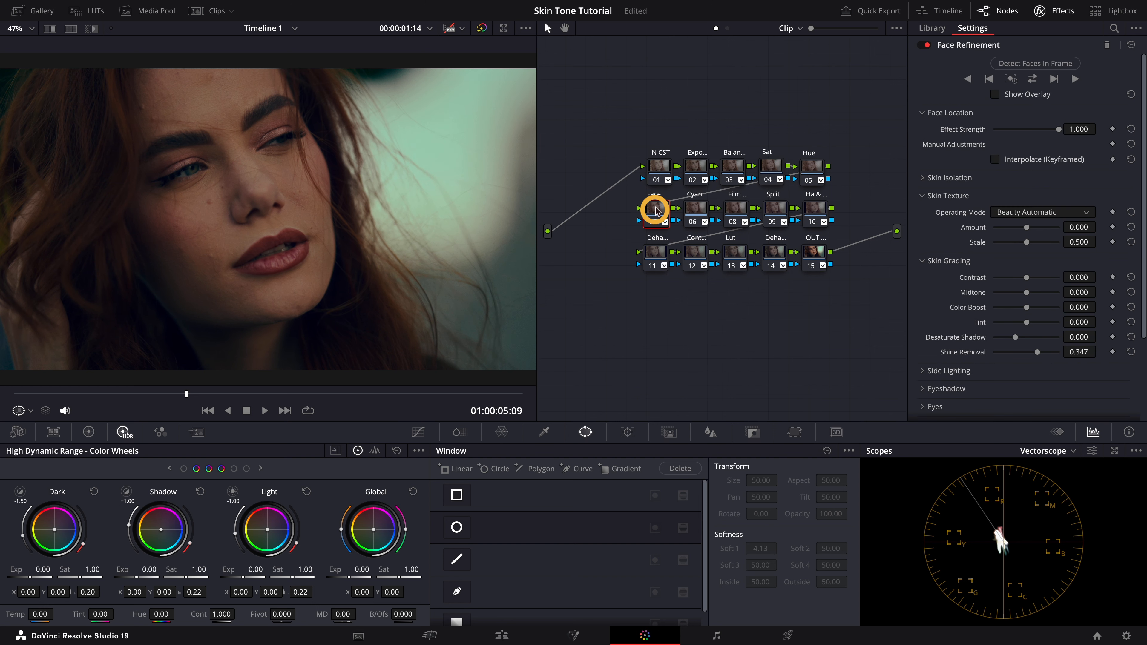
scroll(960, 246, down, 5)
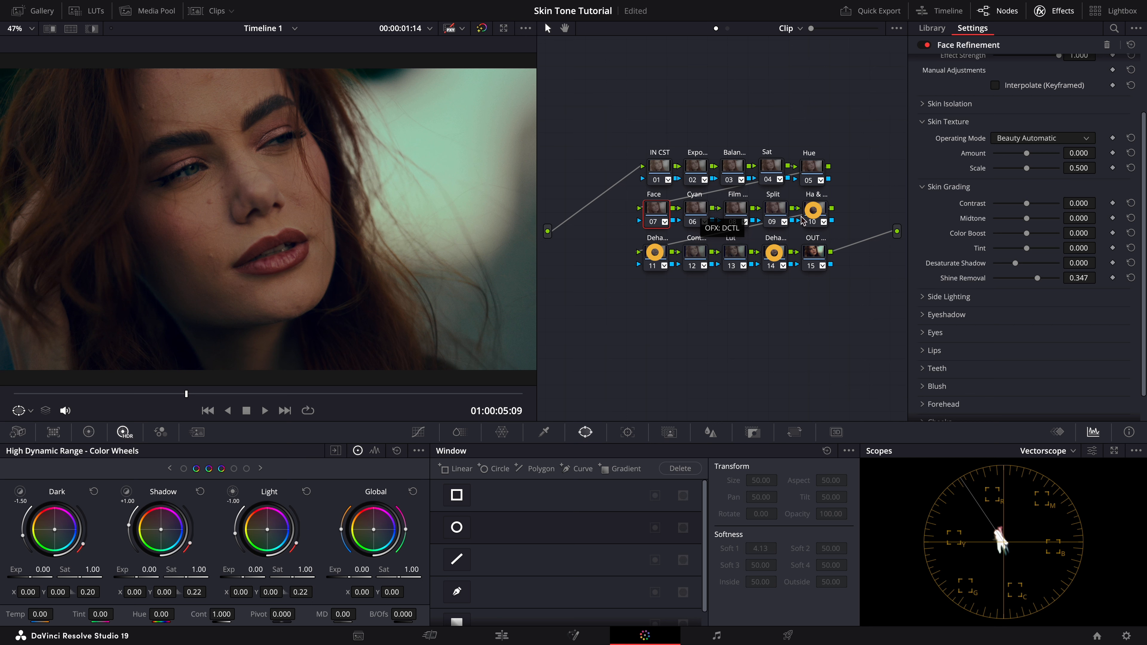
Step: Inspect the settings of the Dehancer and Ha nodes in the node tree
click(778, 256)
scroll(1039, 271, down, 5)
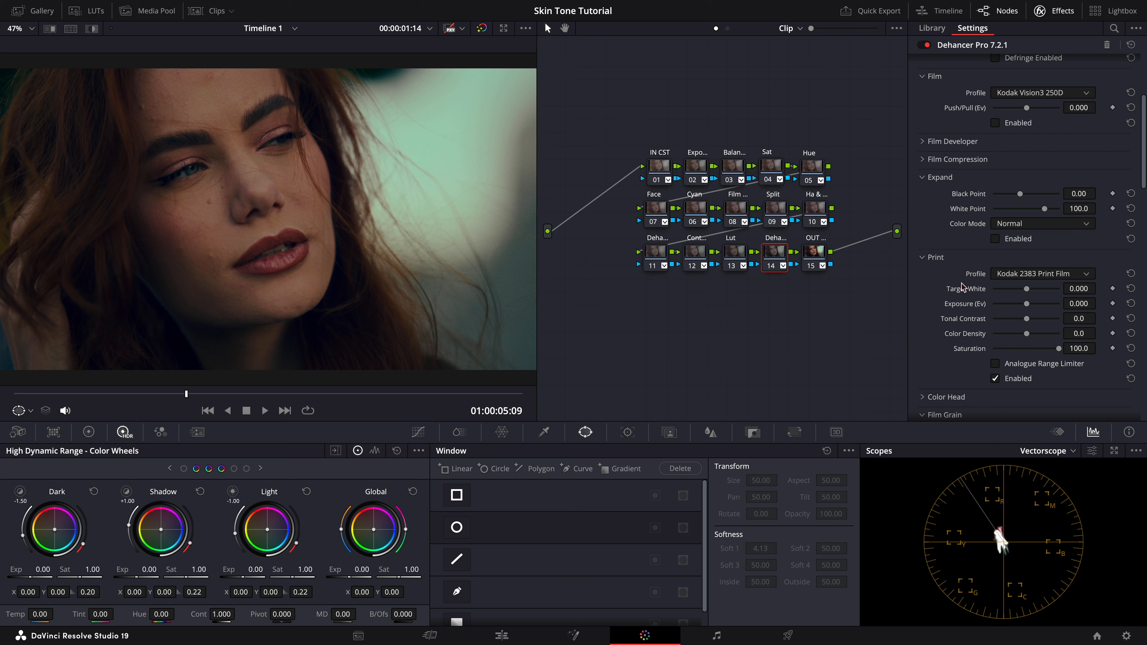
click(821, 211)
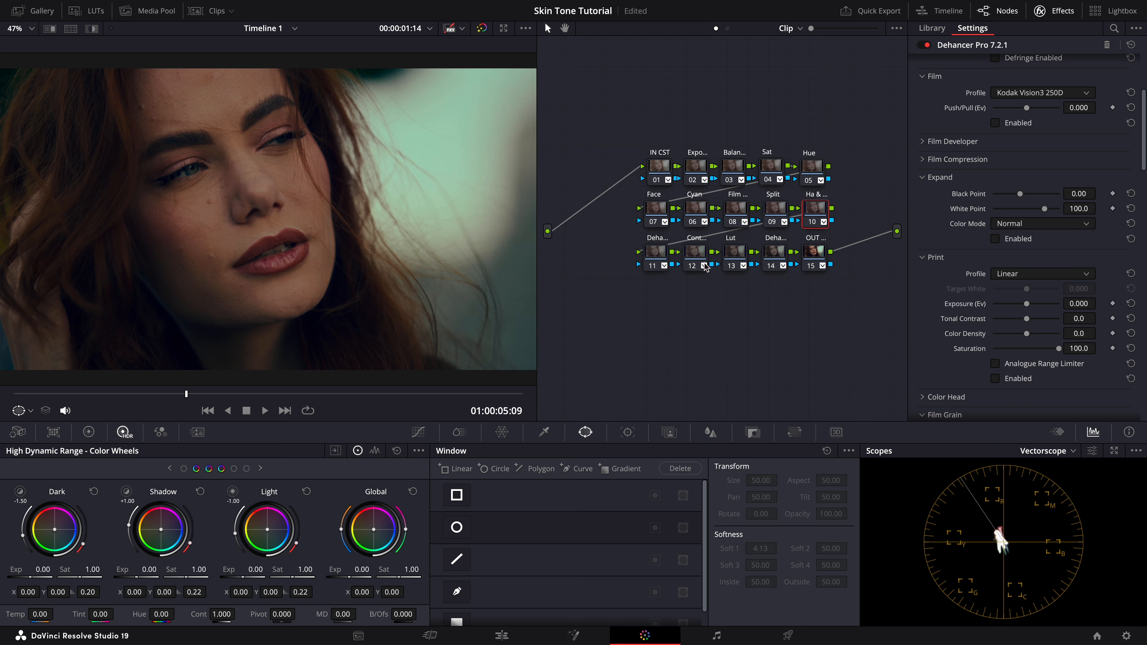
click(660, 252)
scroll(952, 379, down, 5)
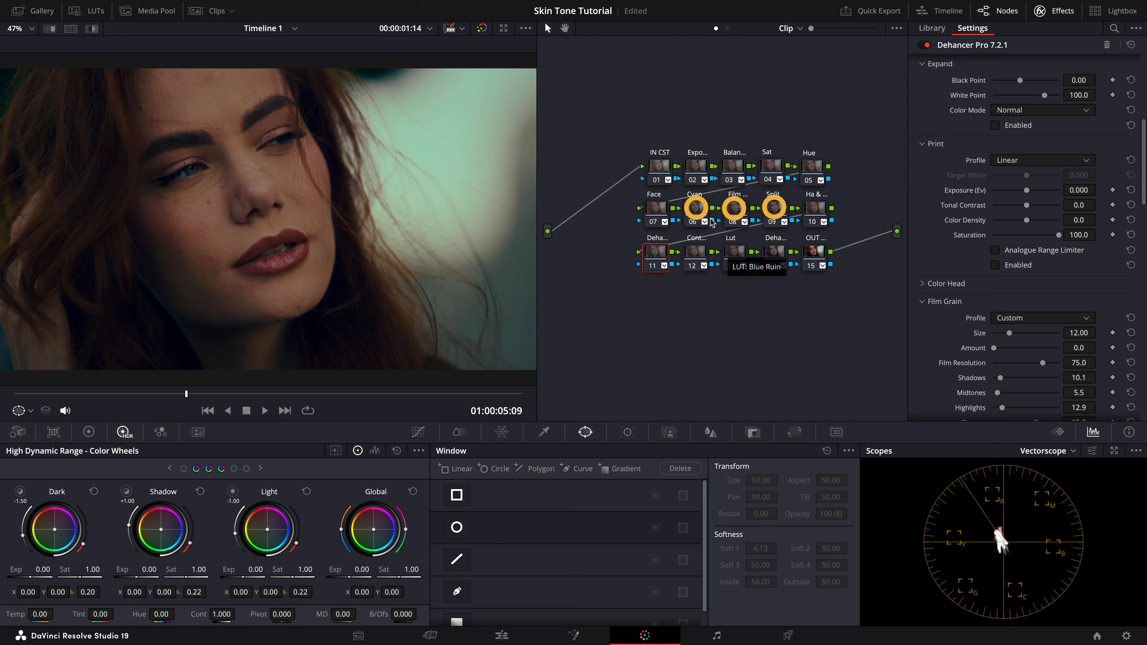
Step: Inspect the settings of the Cyan, Film, Lut, Contour, OUT and Expo nodes
click(700, 210)
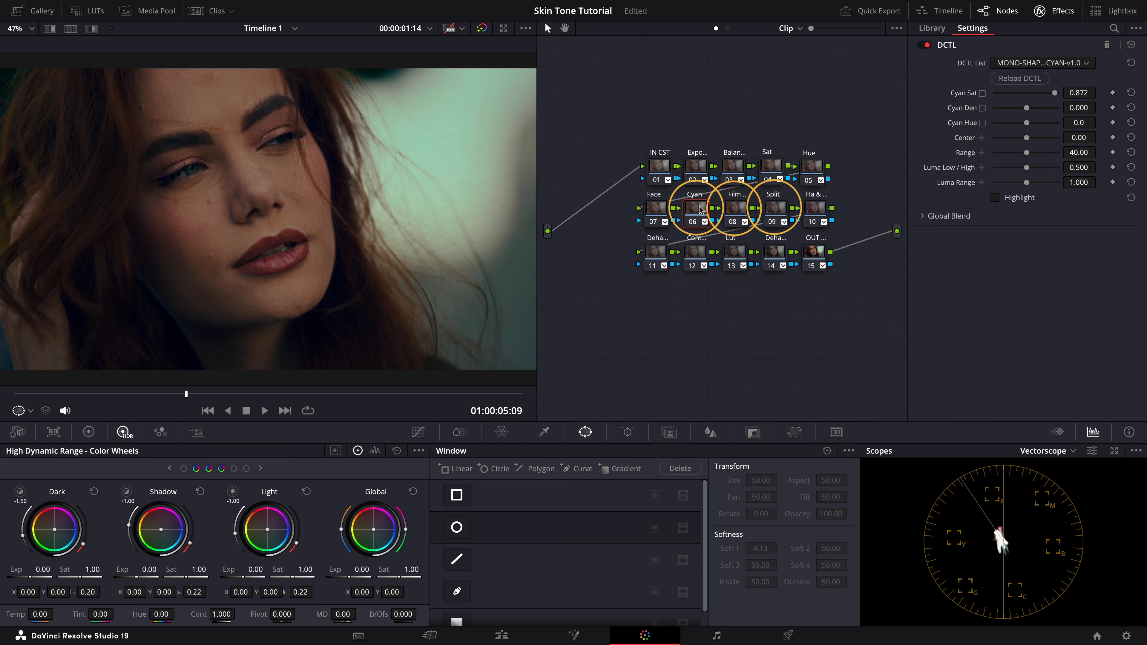
click(740, 209)
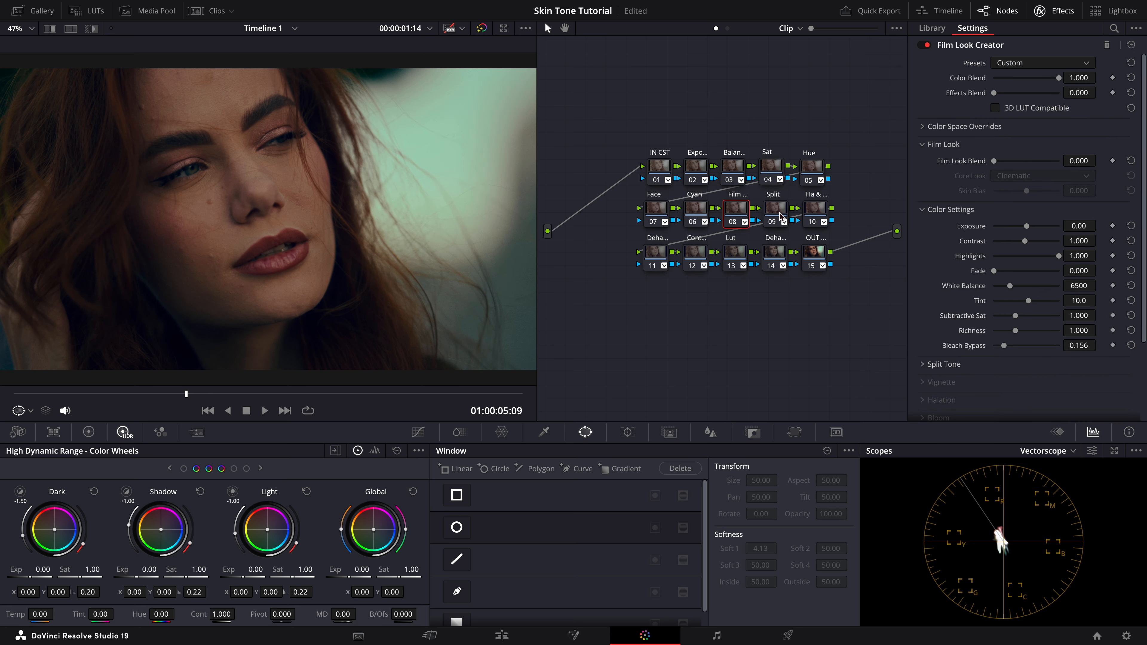
click(735, 255)
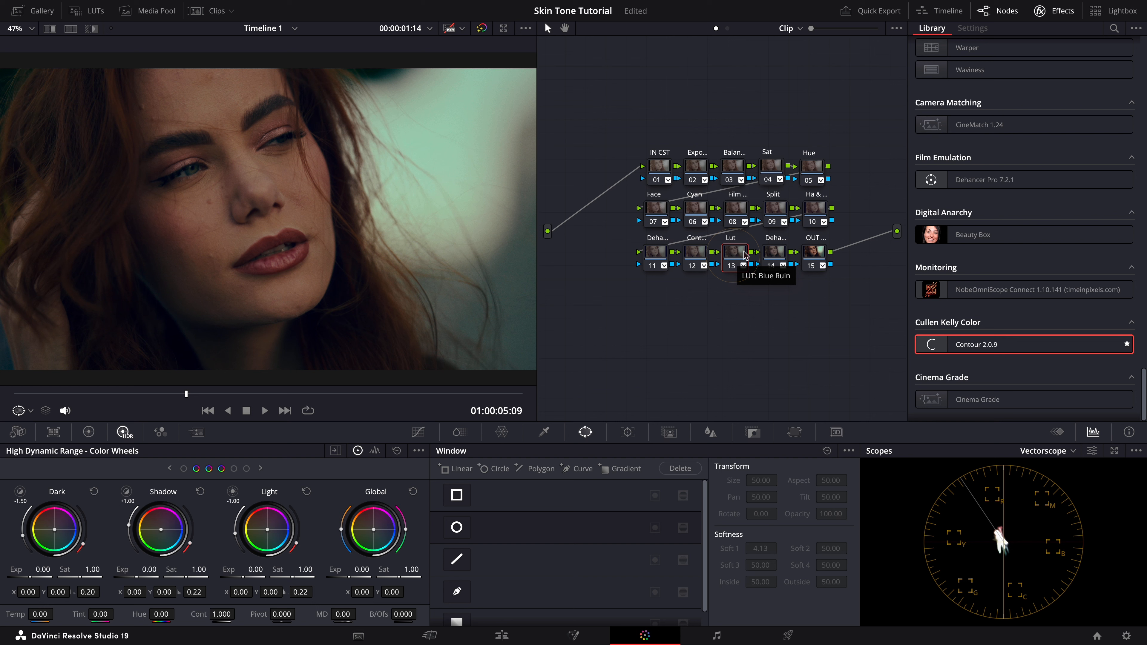
click(694, 255)
scroll(944, 261, down, 1)
scroll(944, 261, down, 6)
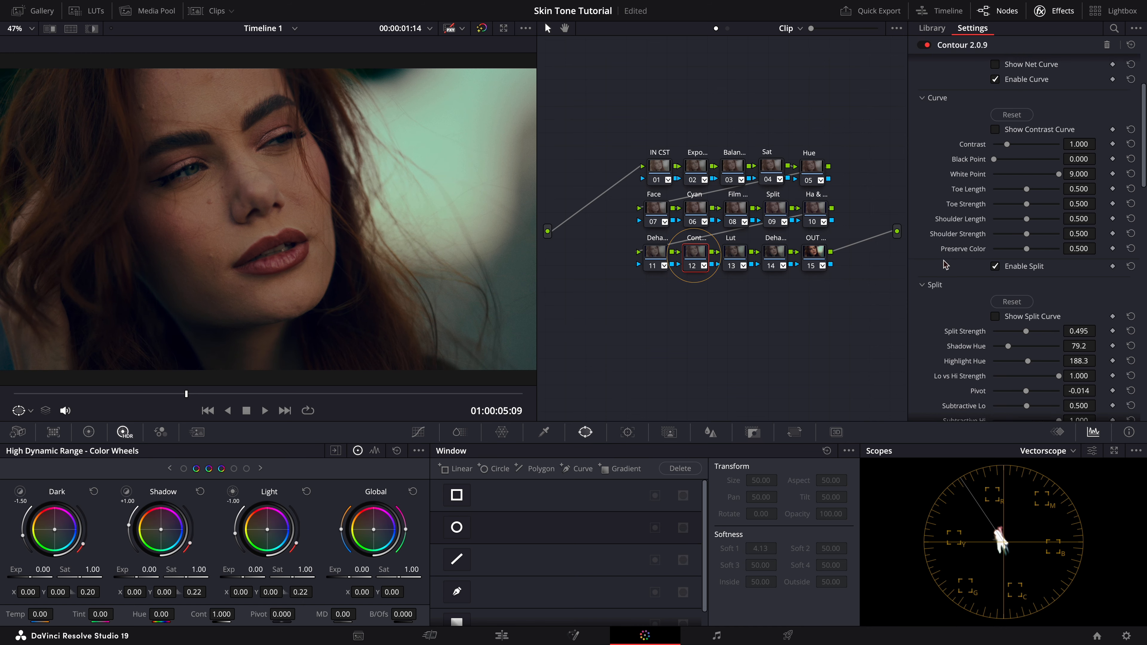
scroll(944, 264, down, 5)
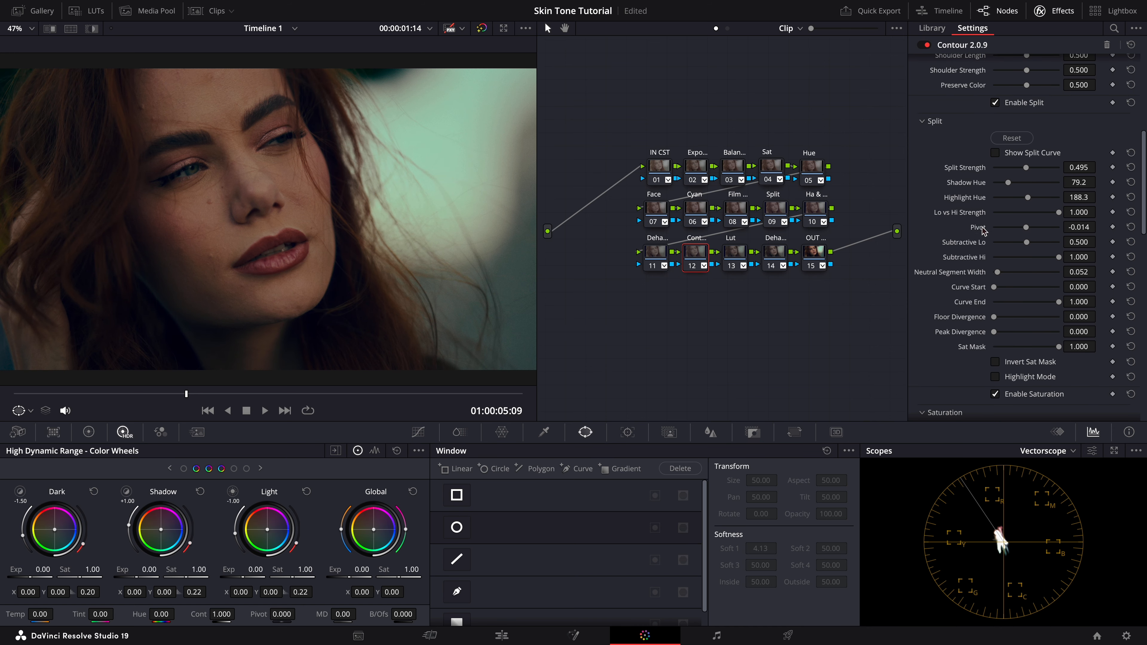
click(819, 256)
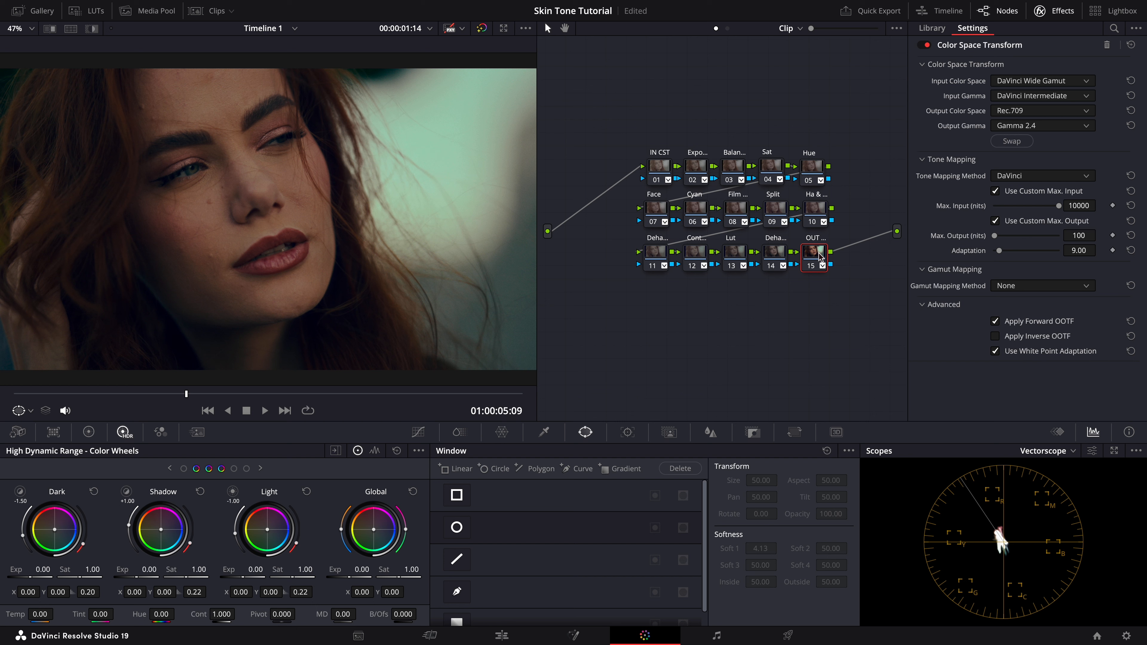
click(696, 166)
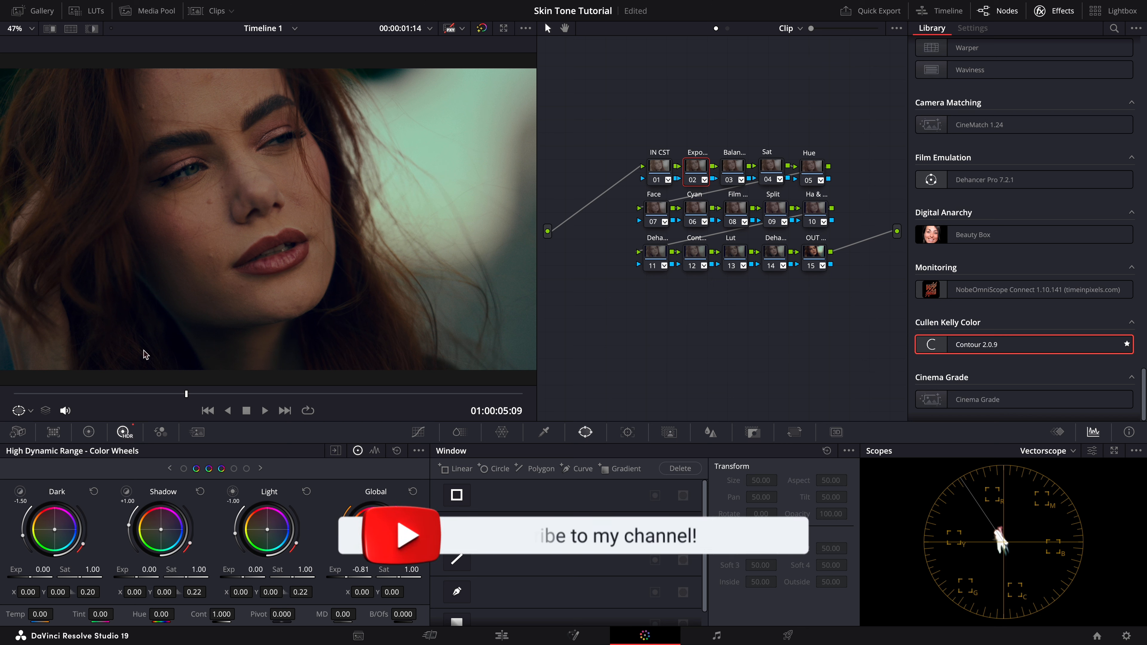
Step: Switch the viewer's on-screen overlay to Qualifier
click(30, 411)
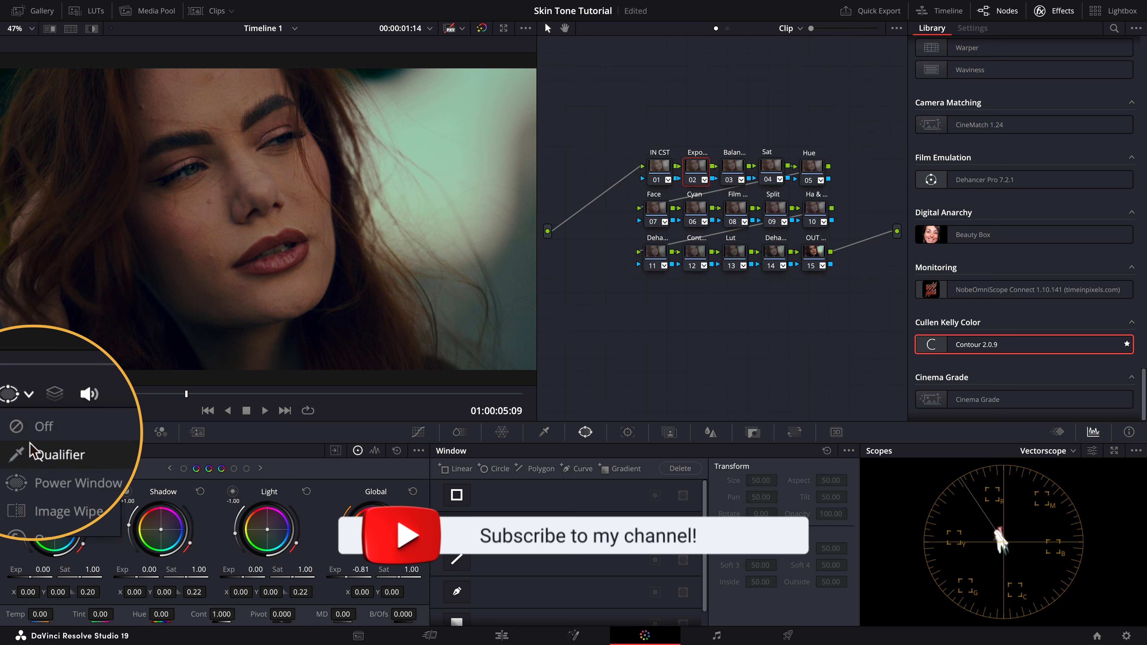
click(32, 444)
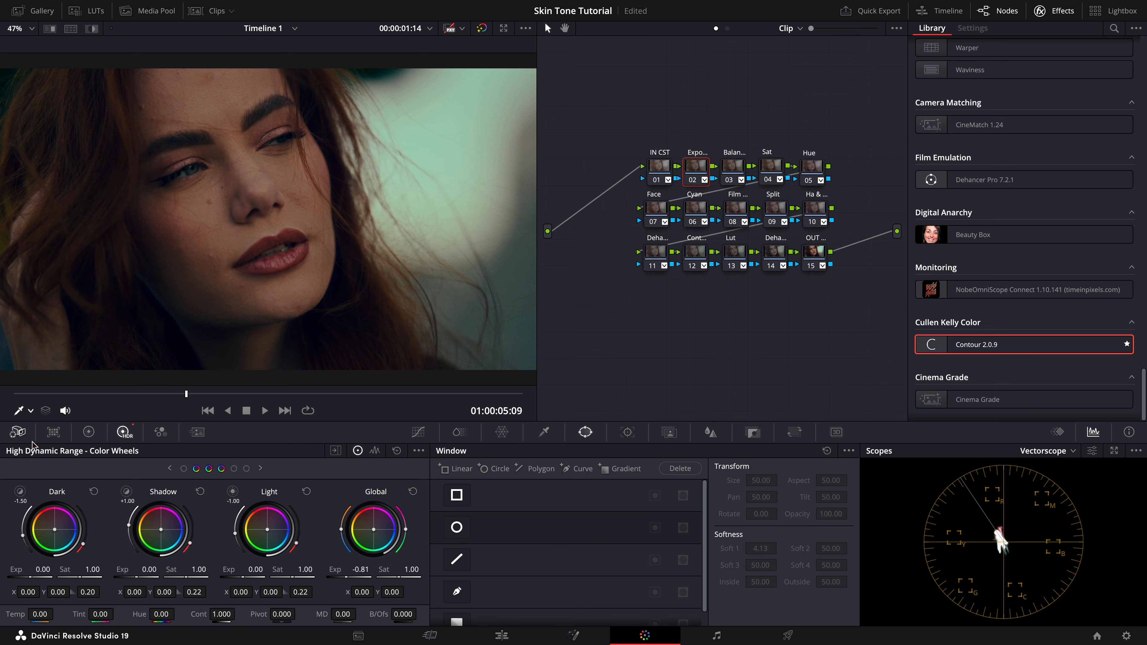
Step: Switch the scope to Waveform to examine the Balance node's levels, and back to Vectorscope
click(1063, 448)
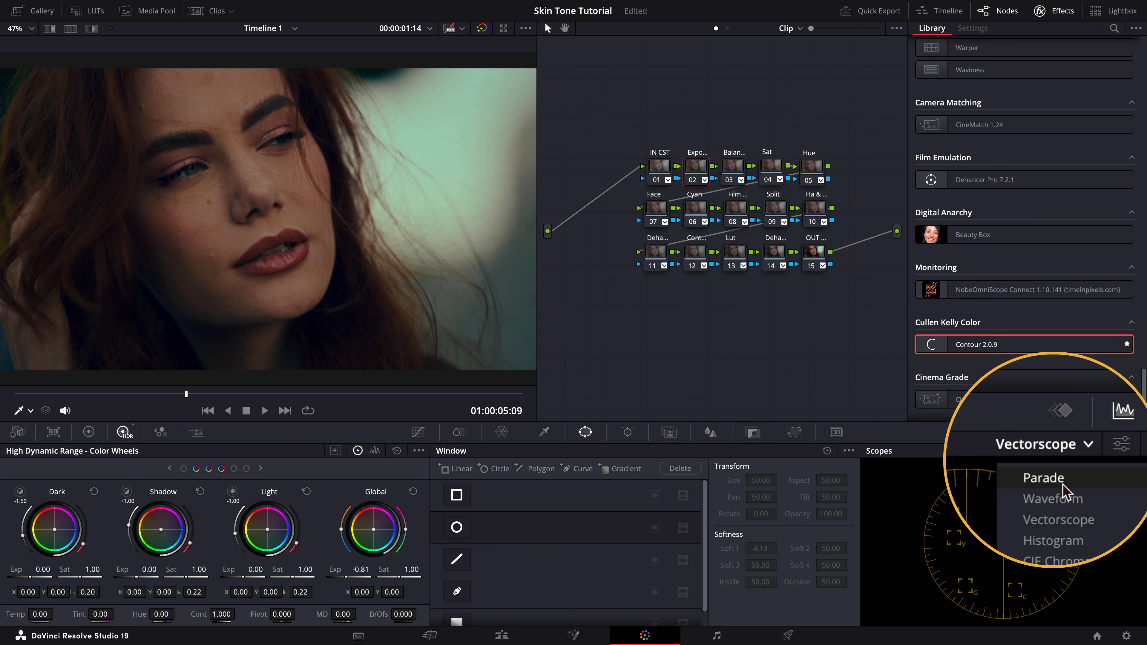
click(1052, 484)
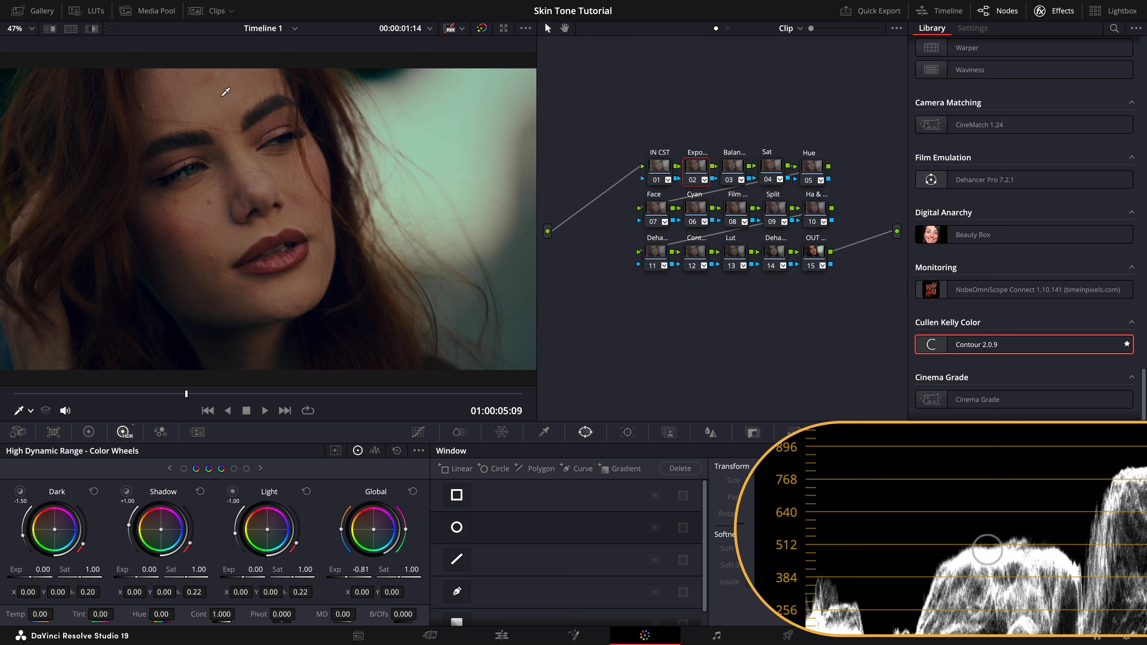
click(732, 167)
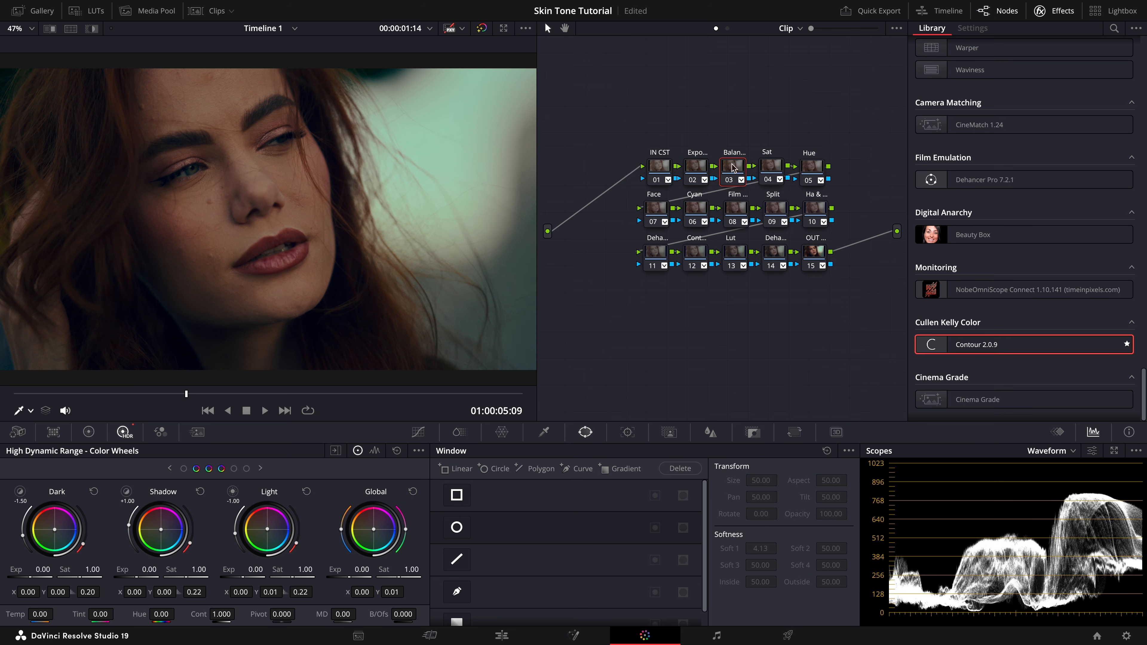
click(1066, 451)
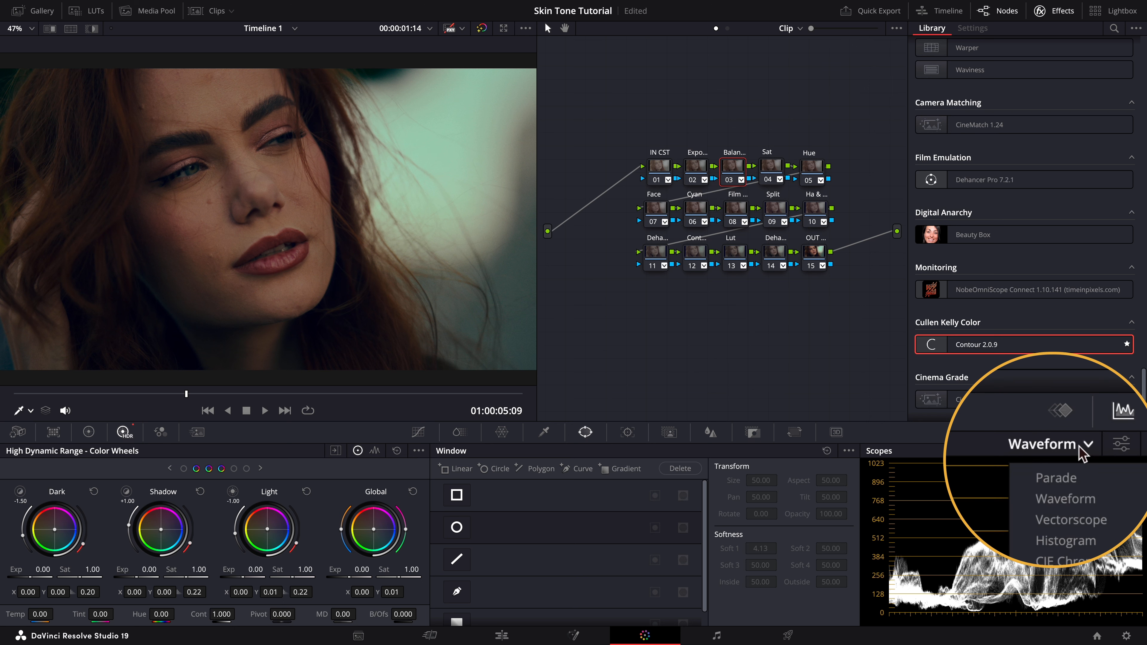
click(1063, 499)
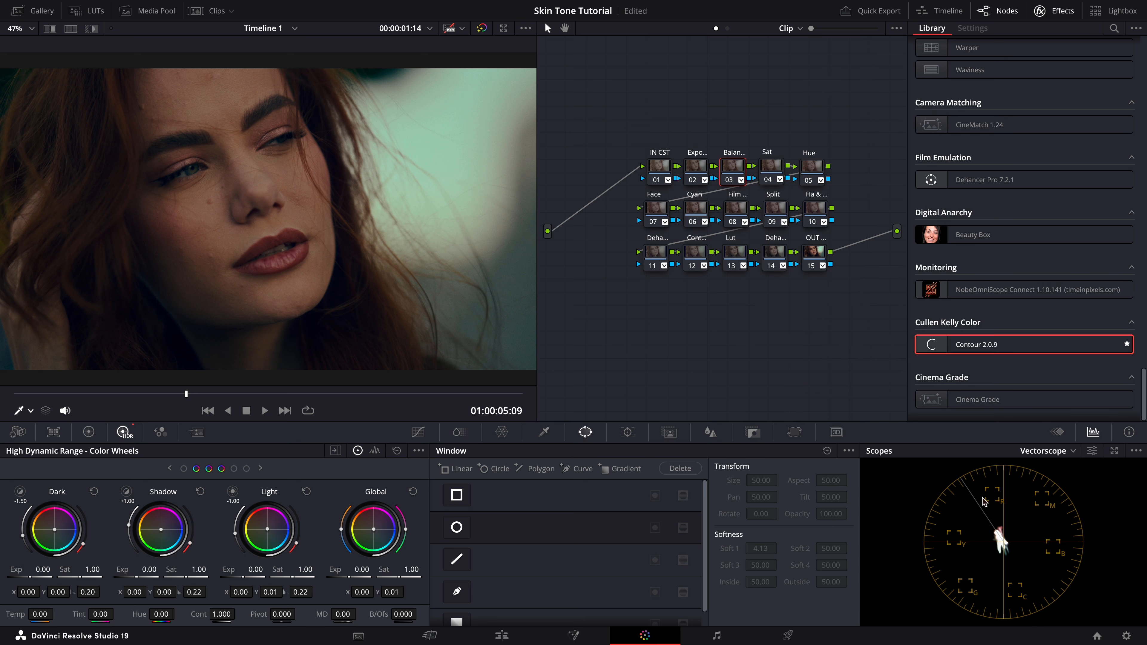
Step: Turn the vectorscope's skin tone indicator off and back on in the scope settings
click(1092, 450)
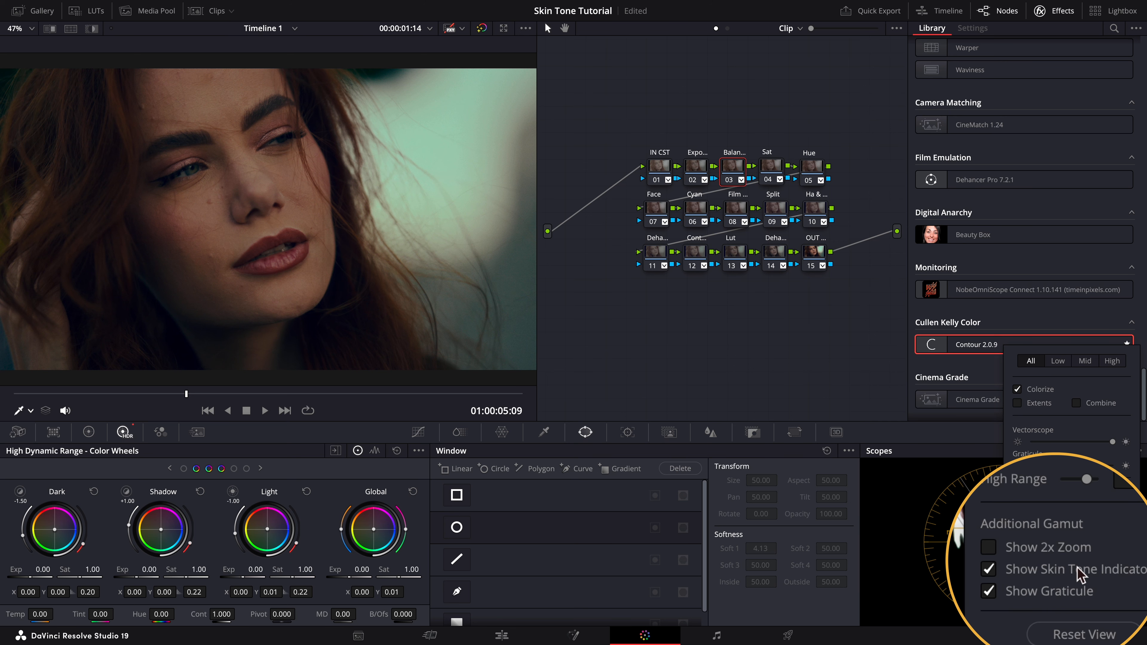
click(1019, 567)
click(1018, 567)
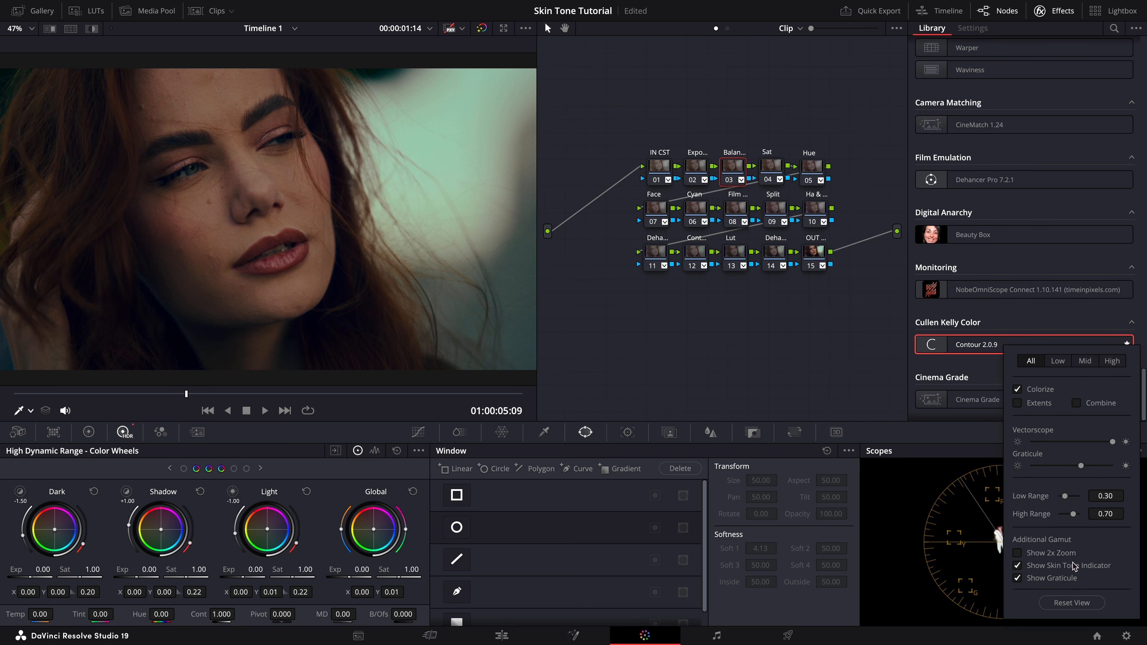
click(965, 456)
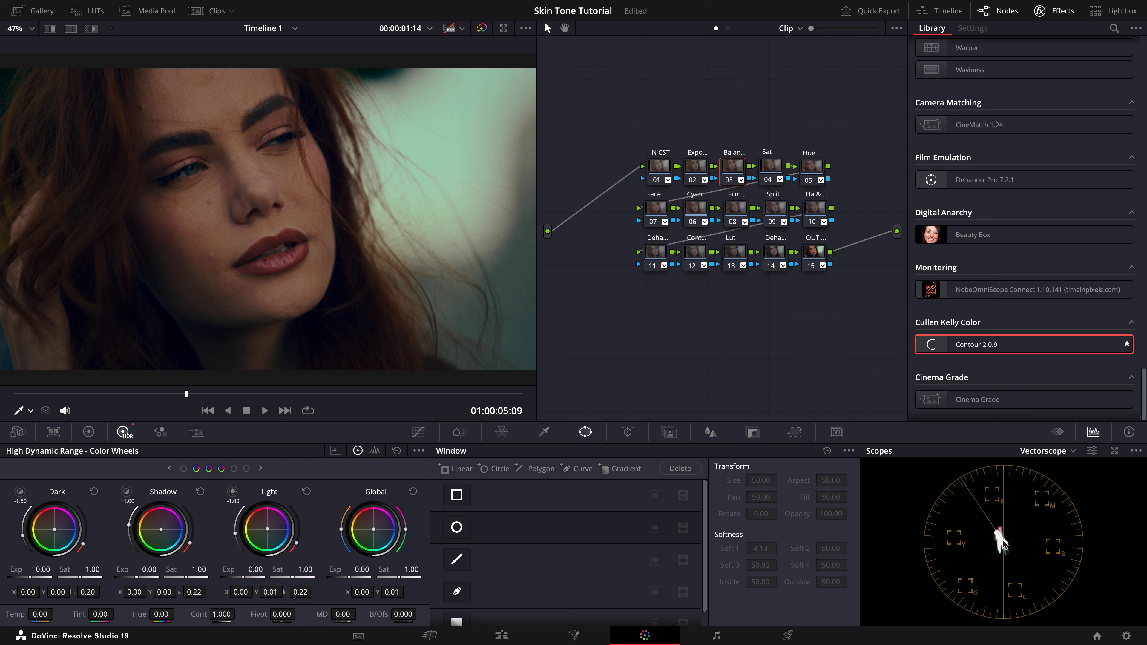
click(1136, 450)
click(1065, 499)
click(31, 410)
click(39, 448)
Step: Add a serial node after the OUT node and select it
click(815, 252)
right_click(815, 252)
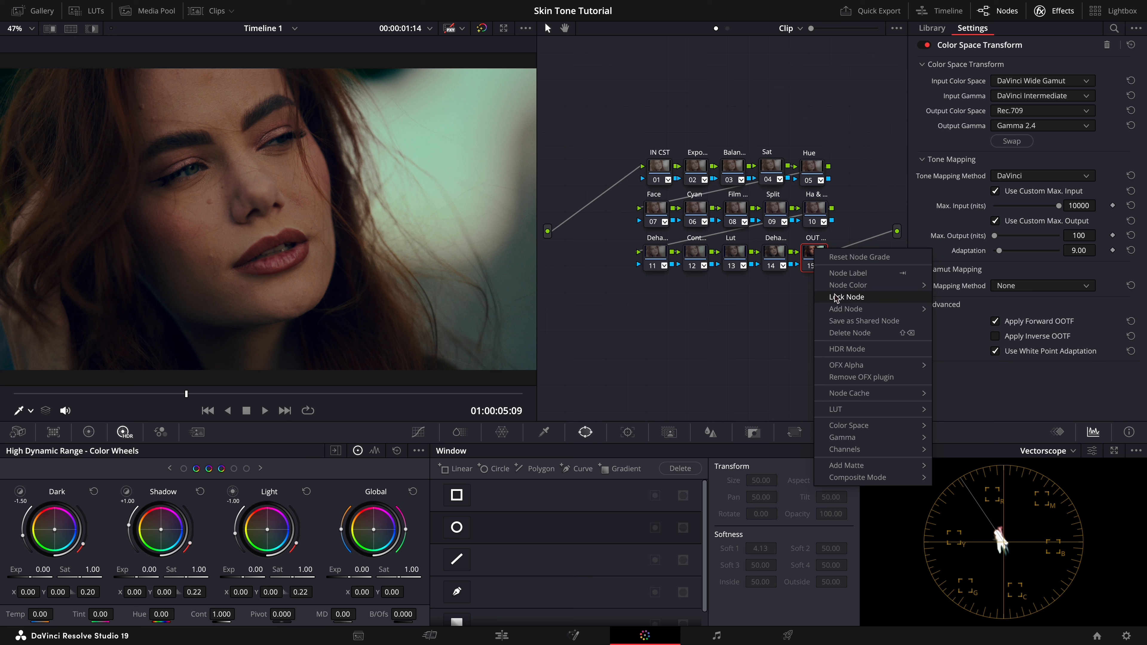
mouse_move(833, 316)
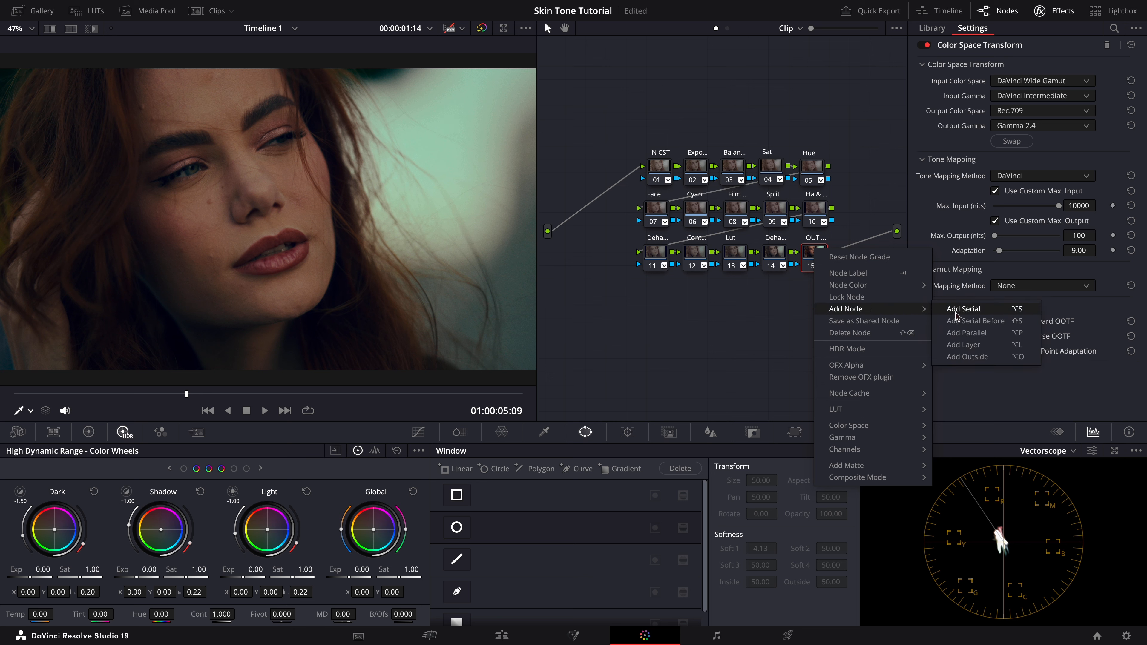
click(934, 310)
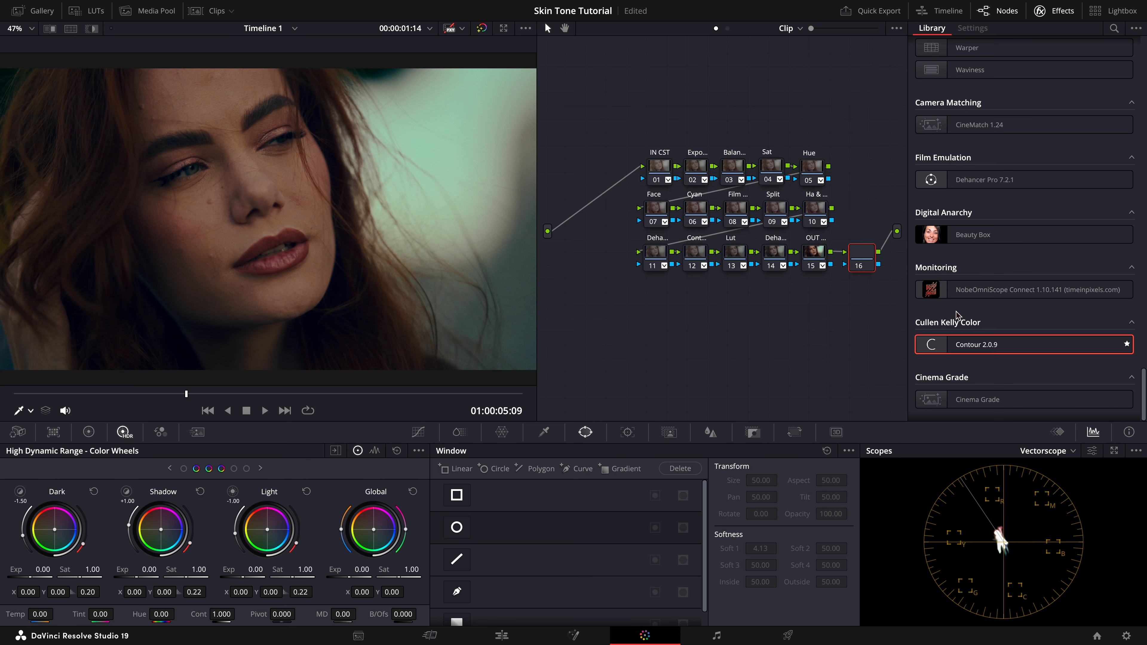
click(859, 253)
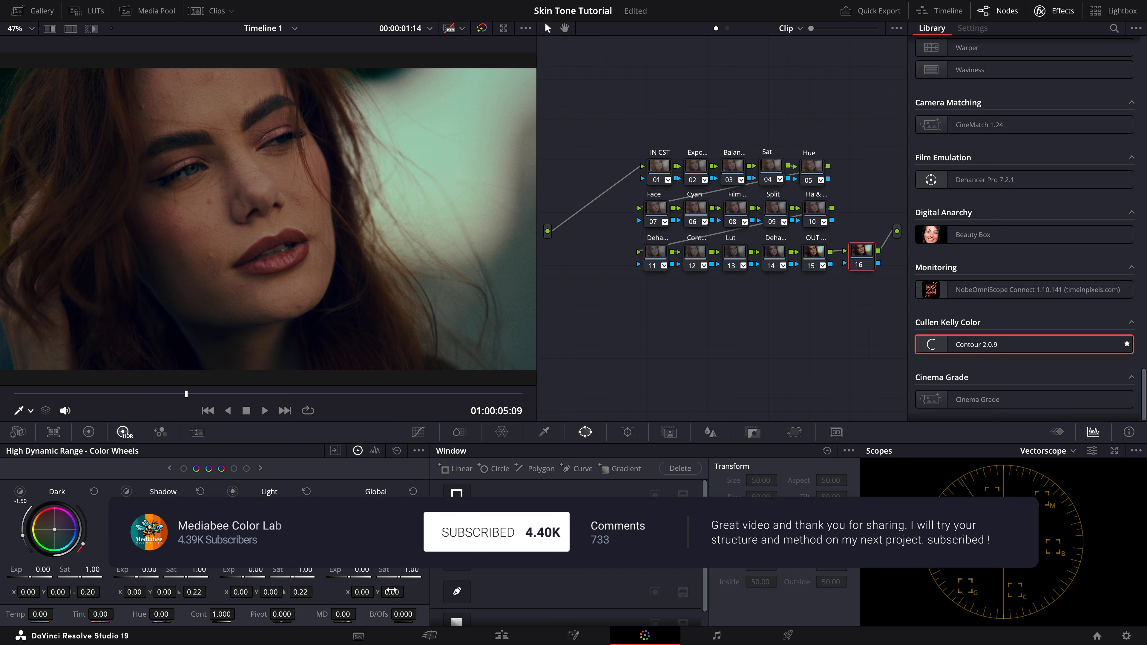
Step: Draw a closed curve window with the Pen tool around the cheek and nose area below the eye
click(456, 592)
click(232, 160)
click(293, 161)
click(315, 182)
click(323, 221)
click(291, 222)
click(259, 226)
click(226, 215)
click(186, 213)
click(231, 159)
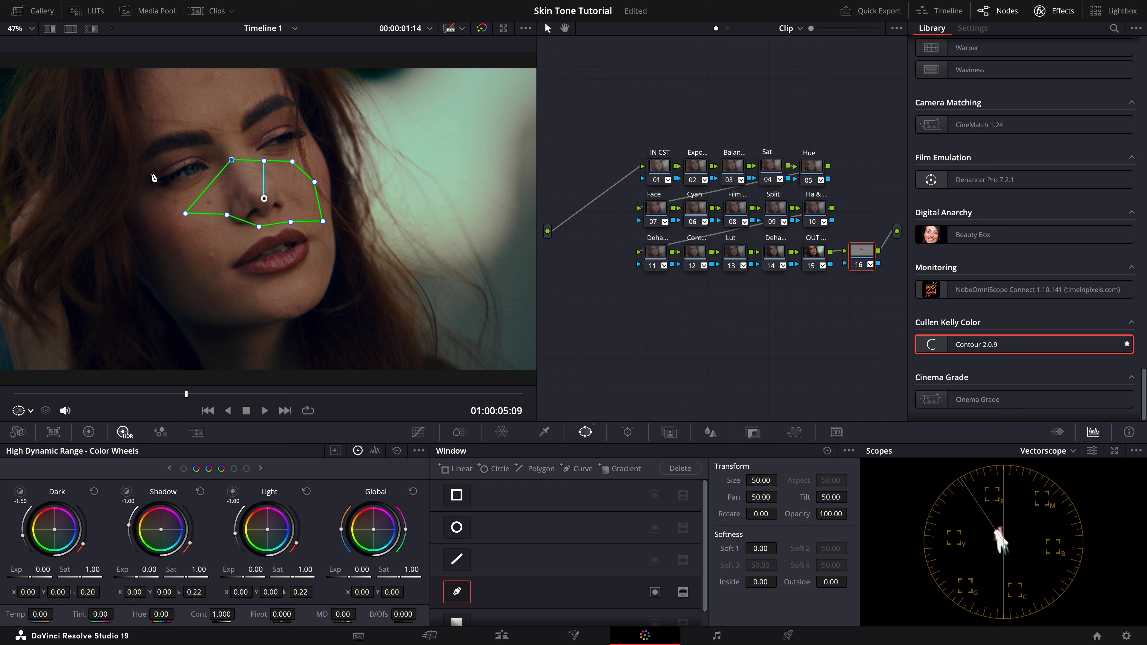
Step: Show the window's isolated area in highlight mode and save the project
click(93, 29)
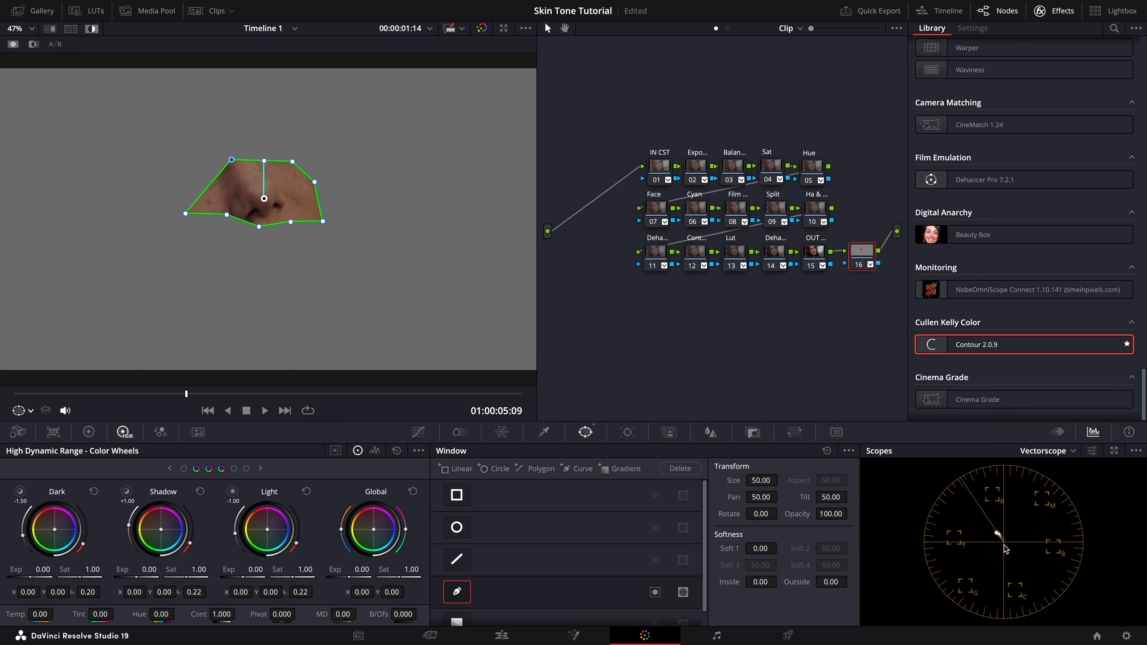
key(ctrl+s)
Step: Enable the vectorscope's 2x zoom and open the Primaries color wheels
click(1092, 453)
click(1017, 552)
click(994, 535)
click(90, 432)
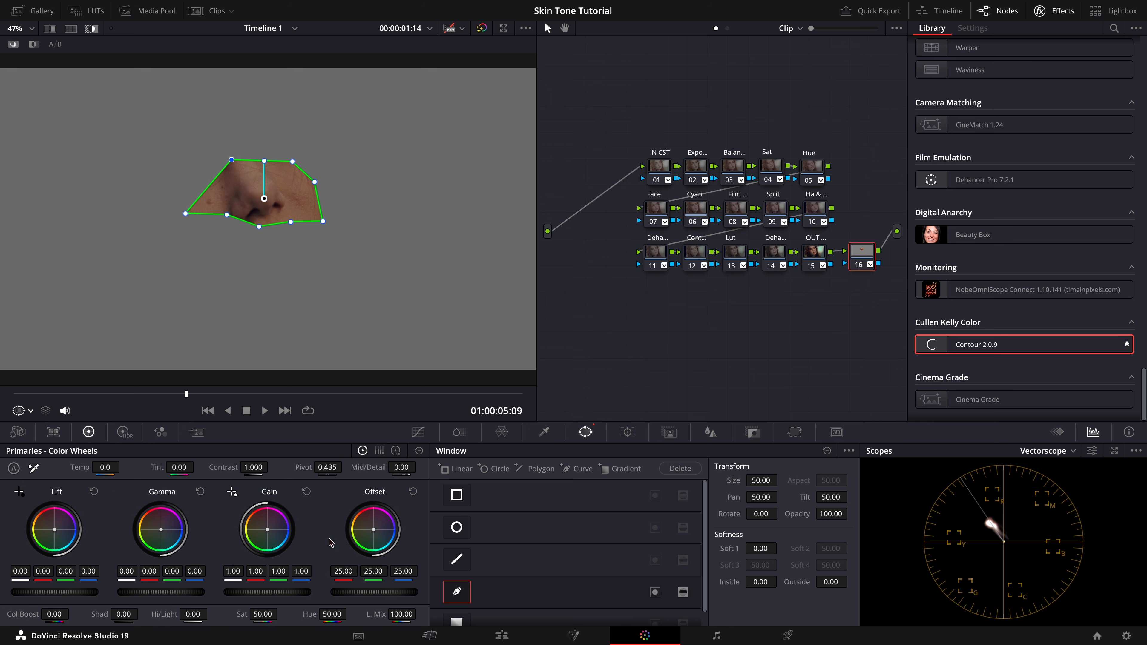
Step: Nudge the Offset wheel slightly on the new windowed node, then delete that node
drag(374, 529, 370, 529)
click(456, 593)
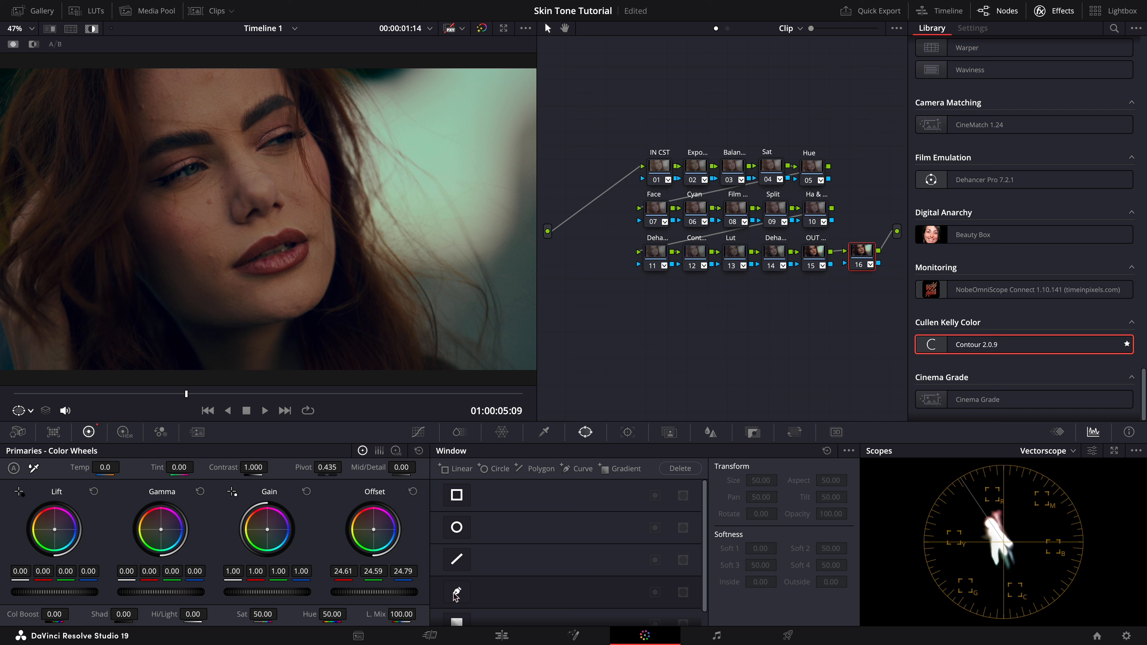
key(Delete)
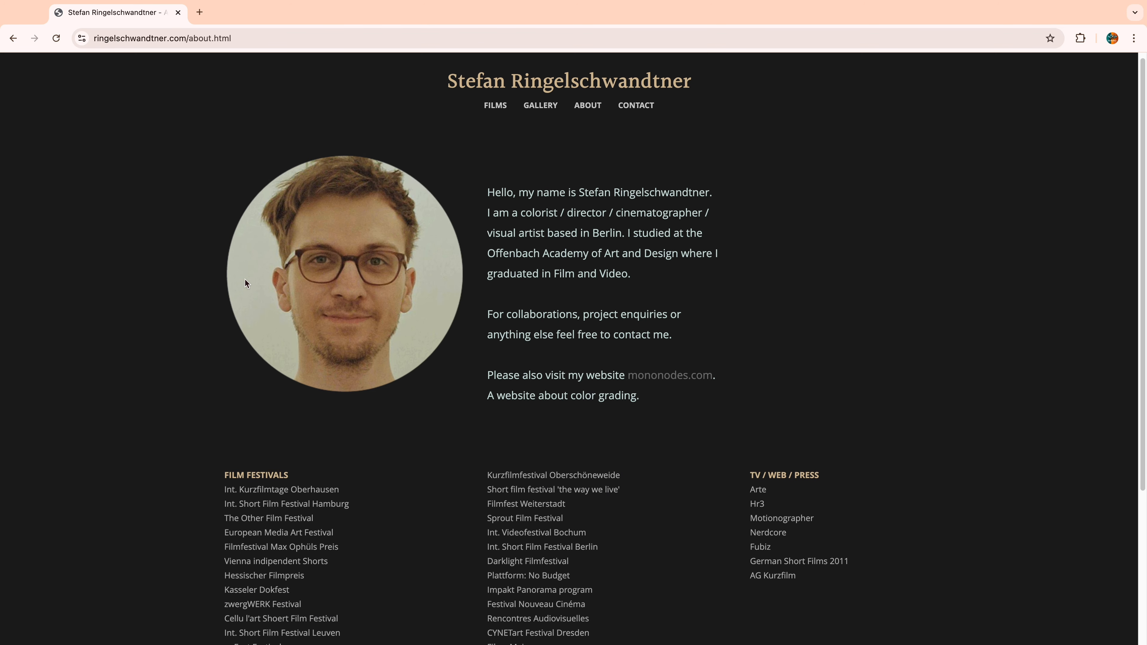
Step: Switch to the web browser and browse the colorist's about page and the Mononodes DCTLs page
scroll(245, 278, down, 5)
scroll(245, 282, down, 3)
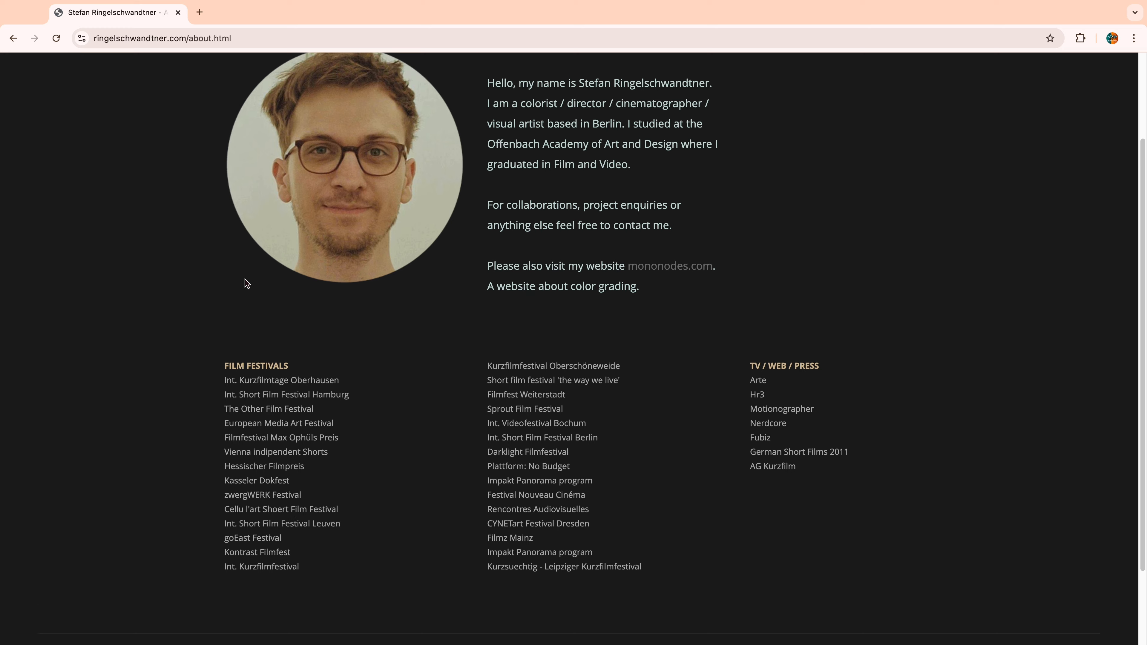
scroll(244, 279, up, 3)
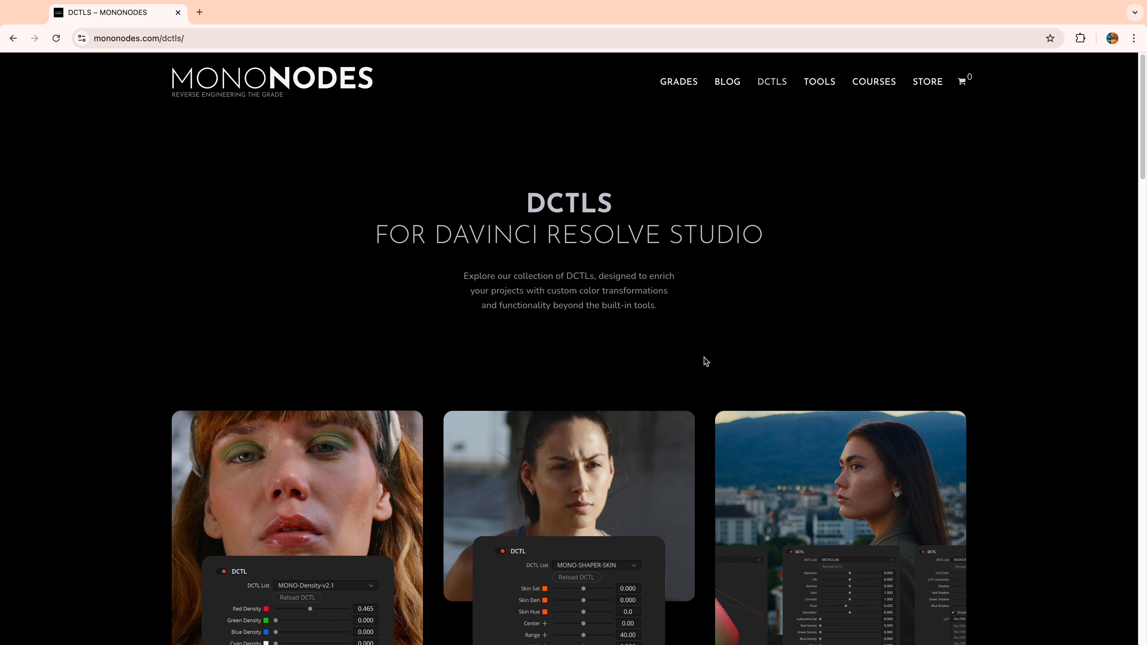
scroll(285, 240, down, 3)
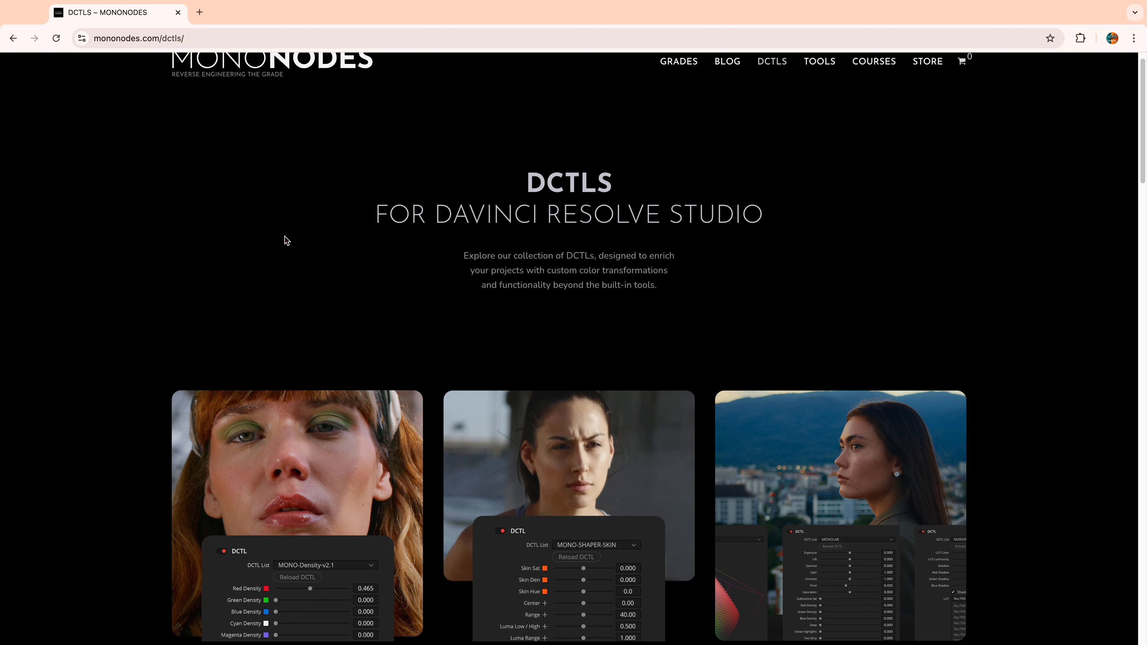
scroll(285, 240, down, 7)
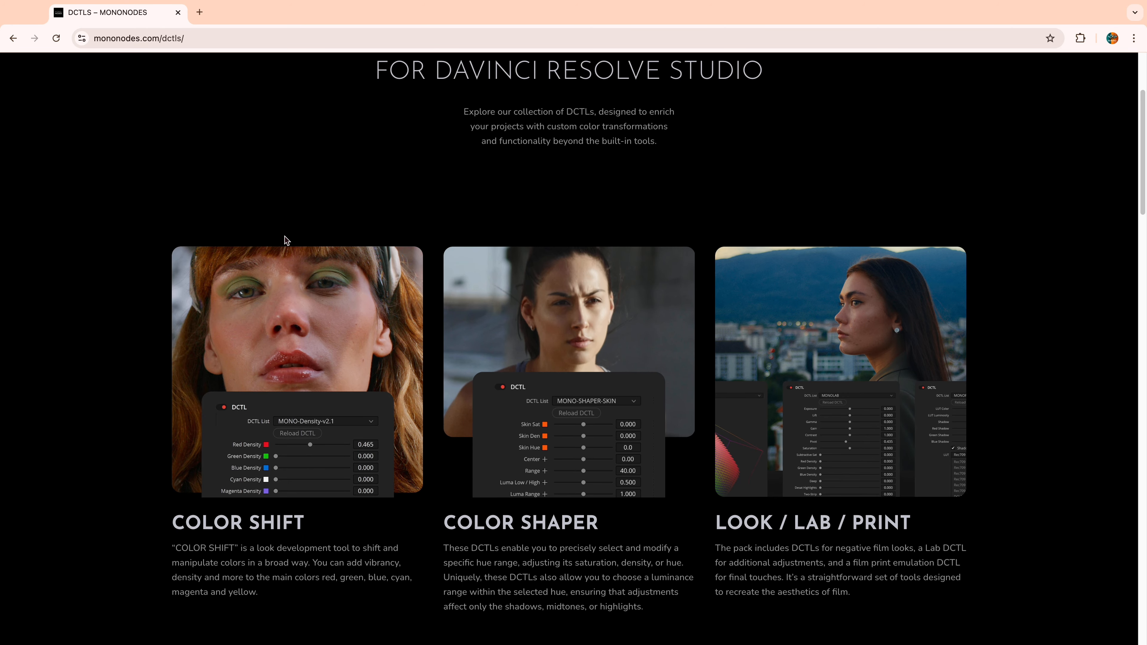
scroll(286, 239, down, 4)
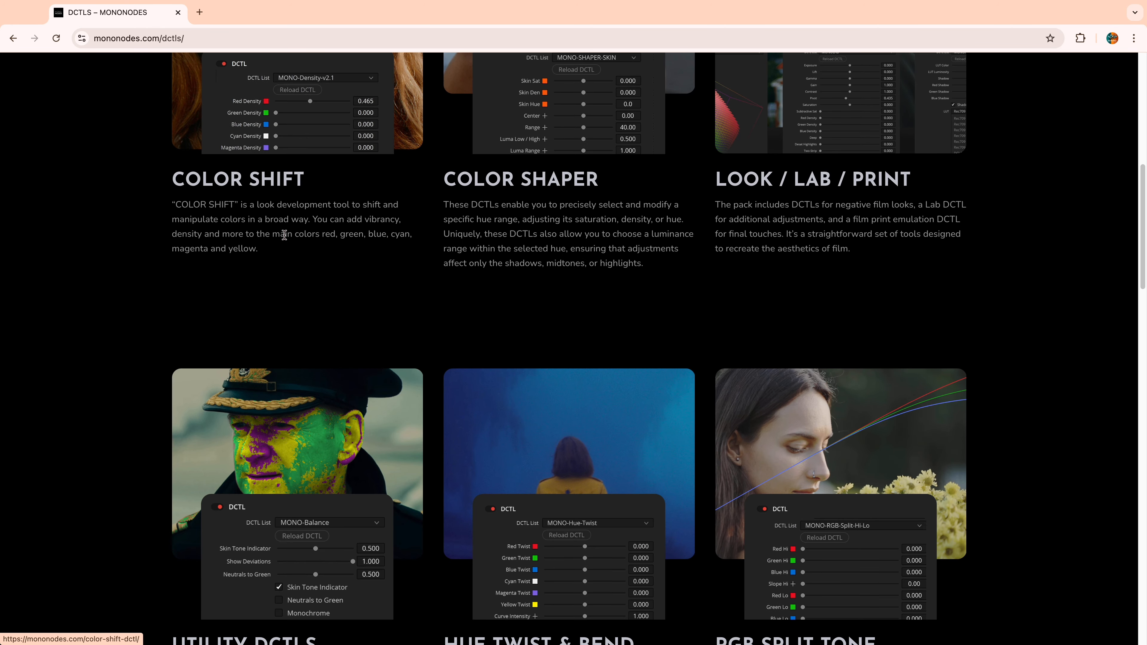
scroll(480, 432, down, 5)
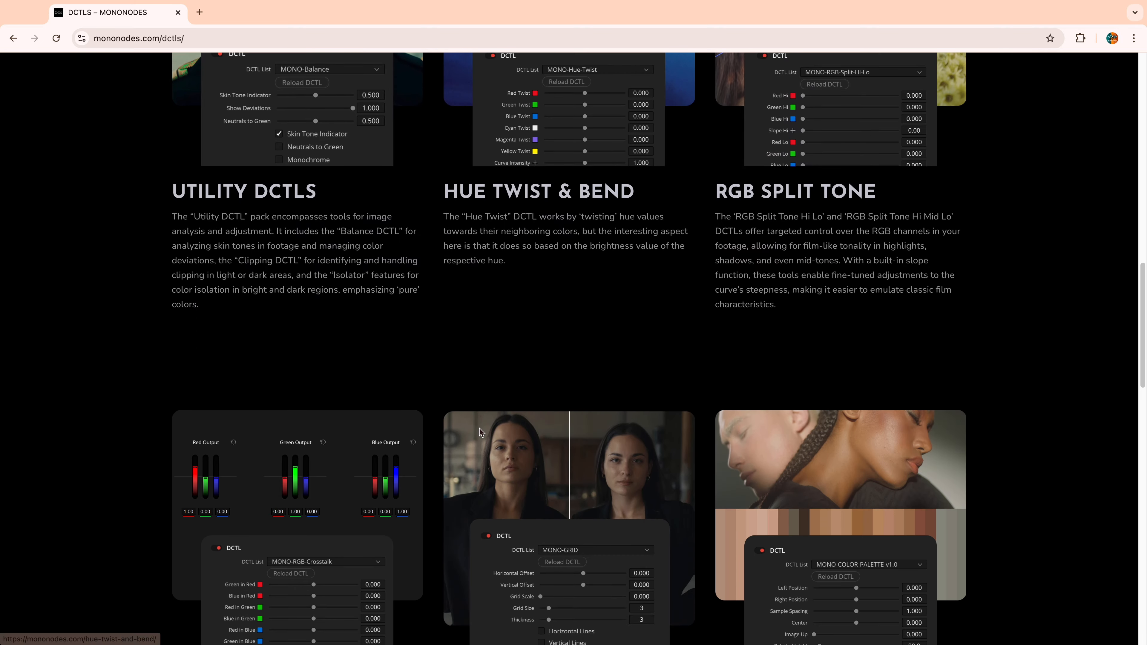
scroll(480, 428, up, 5)
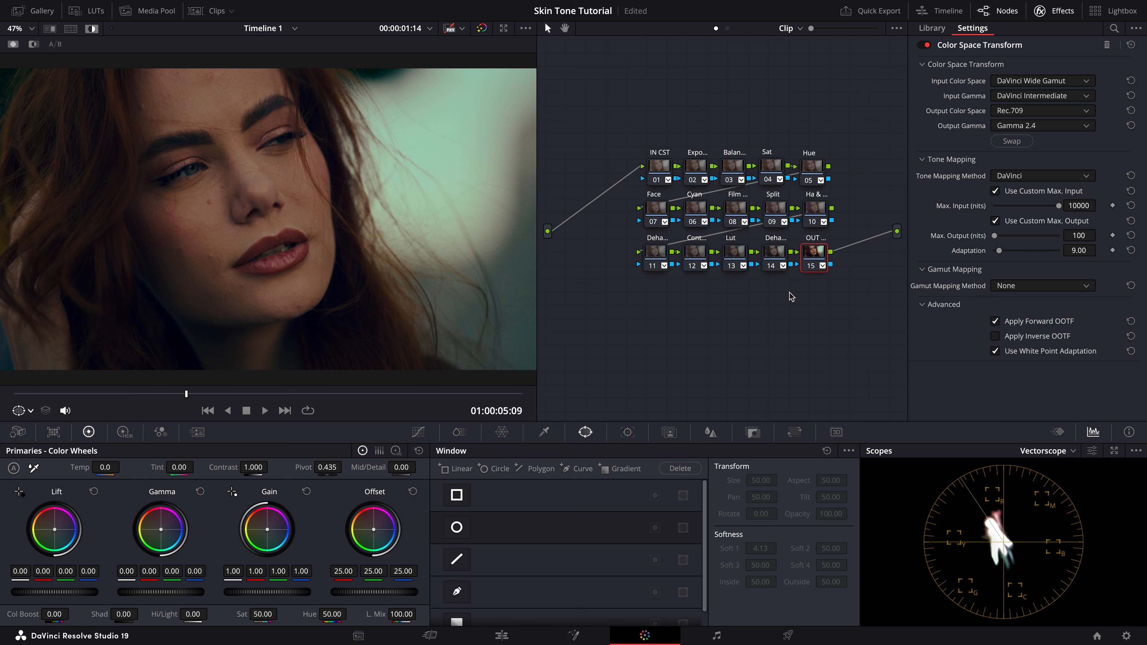
Step: Open the project's Color Management settings and open the LUT folder from the Lookup Tables section
click(1126, 636)
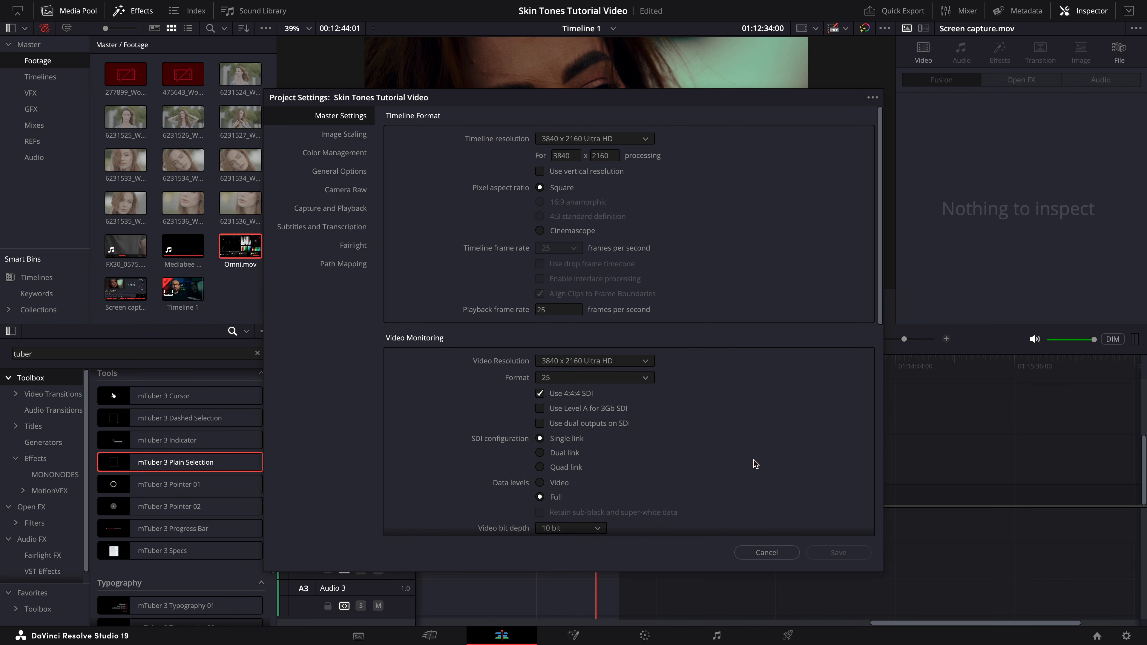
click(348, 153)
scroll(469, 361, down, 6)
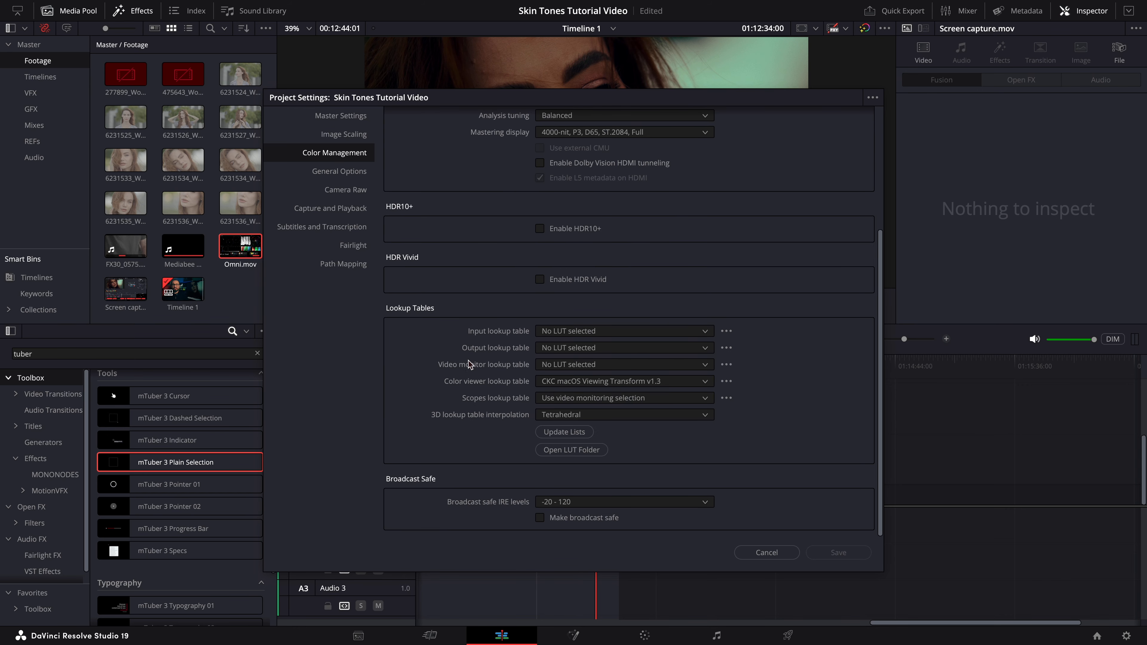
click(572, 450)
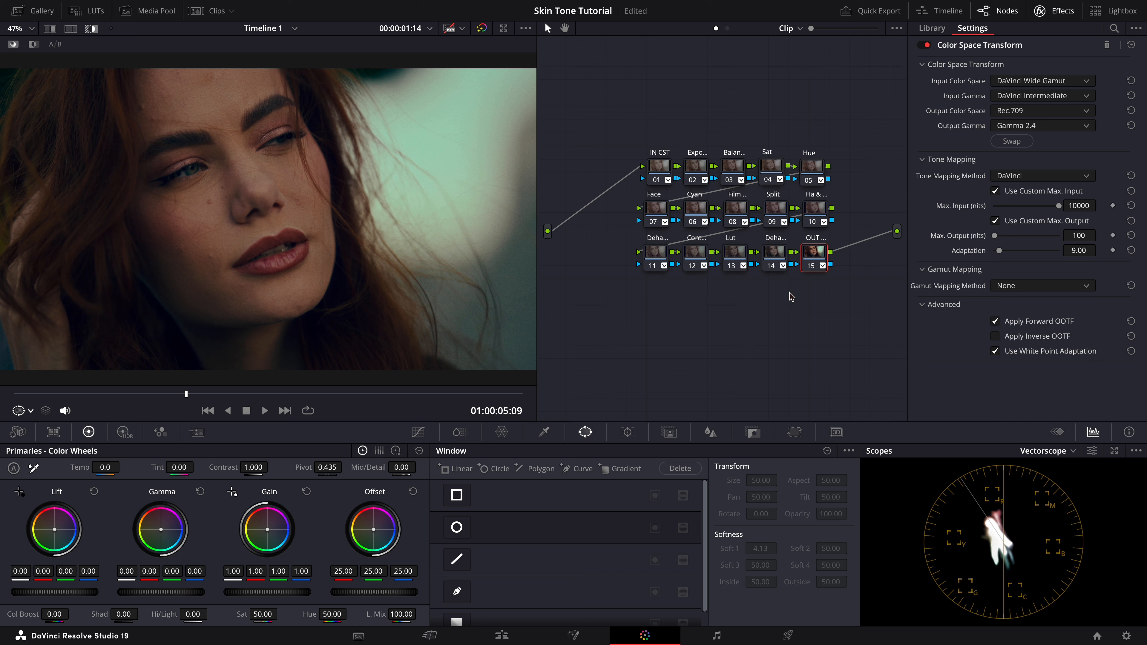
Step: Switch the node graph to Timeline mode, select the Skin node and delete it
click(802, 30)
click(809, 71)
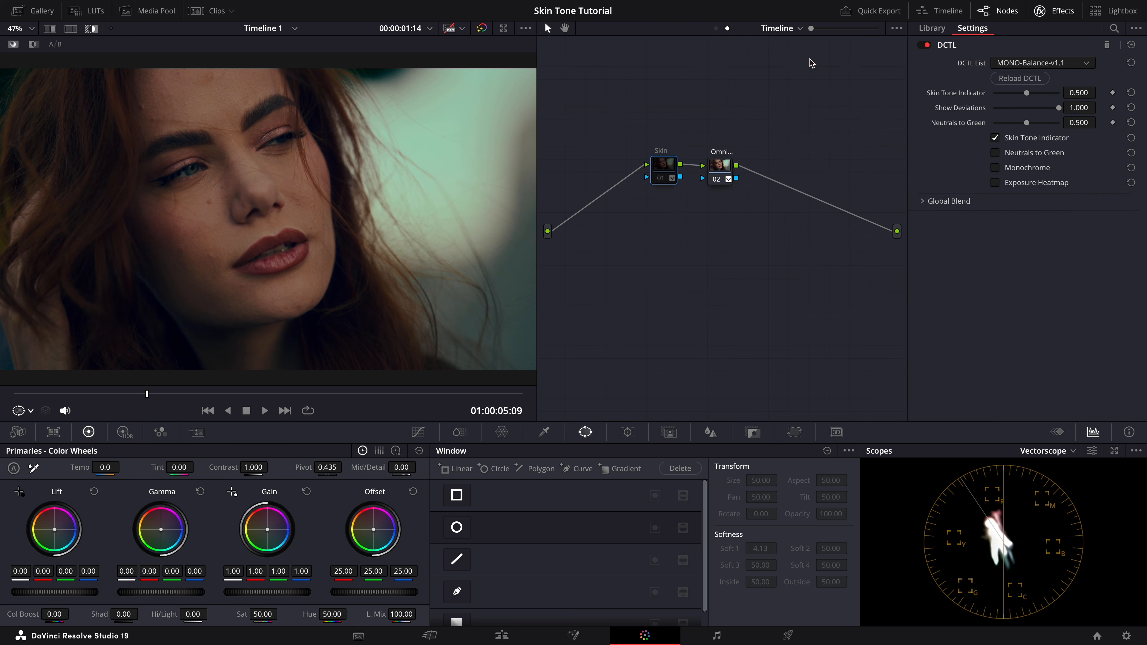
click(661, 165)
click(785, 28)
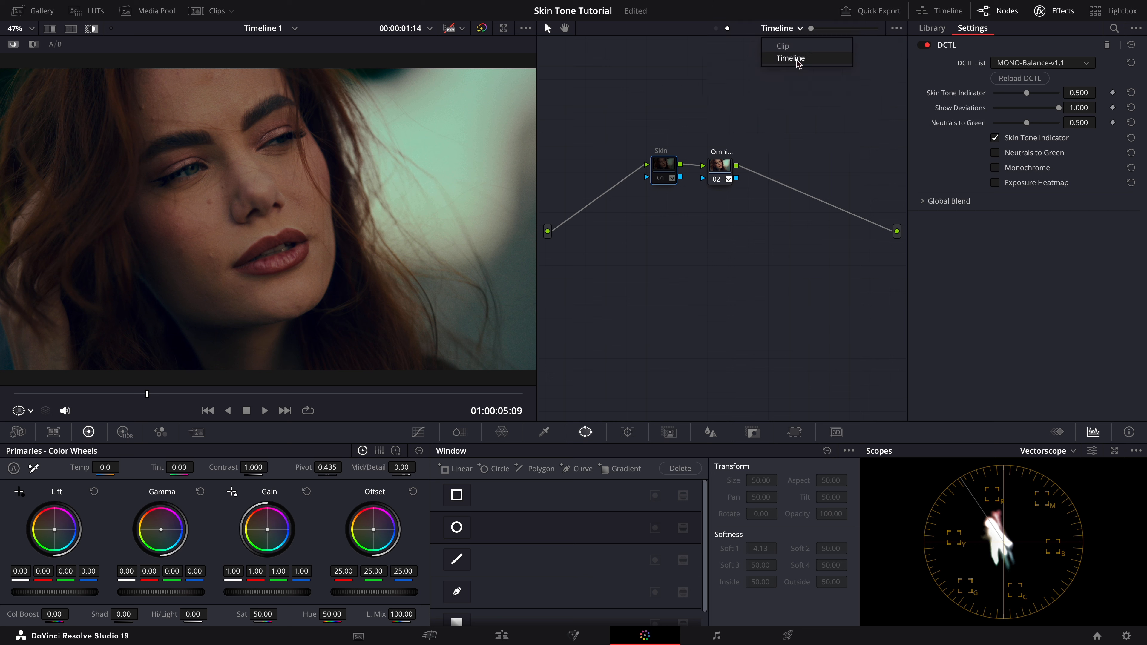
click(806, 98)
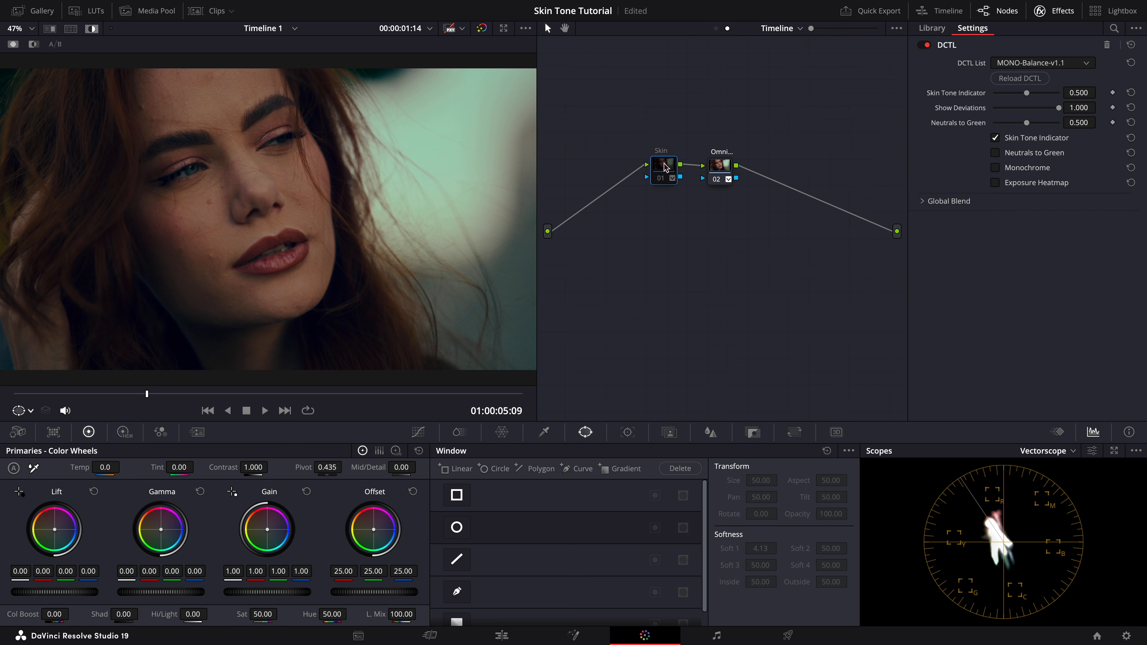
key(Delete)
Step: Add a new node in front of the Omni node in the timeline node tree
right_click(716, 169)
mouse_move(760, 229)
click(874, 243)
drag(724, 205, 644, 177)
Step: Apply the DCTL effect to the new node and choose MONO-Balance-v1.1 as its DCTL
scroll(977, 216, down, 10)
drag(981, 389, 642, 171)
click(1073, 63)
scroll(1052, 158, down, 5)
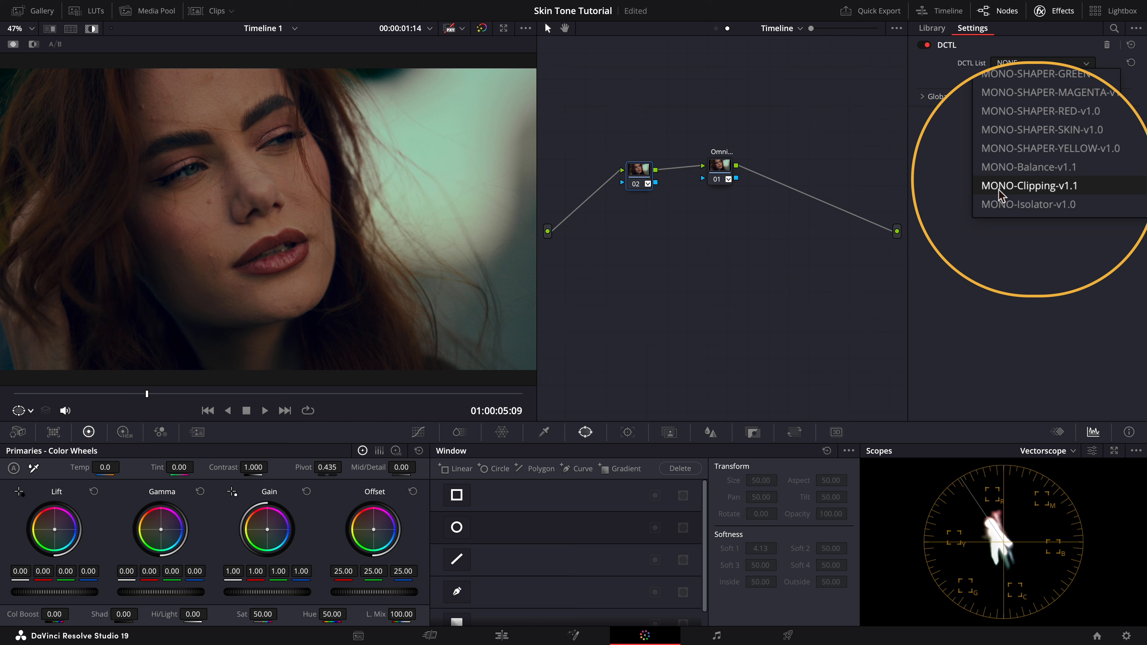
click(1003, 165)
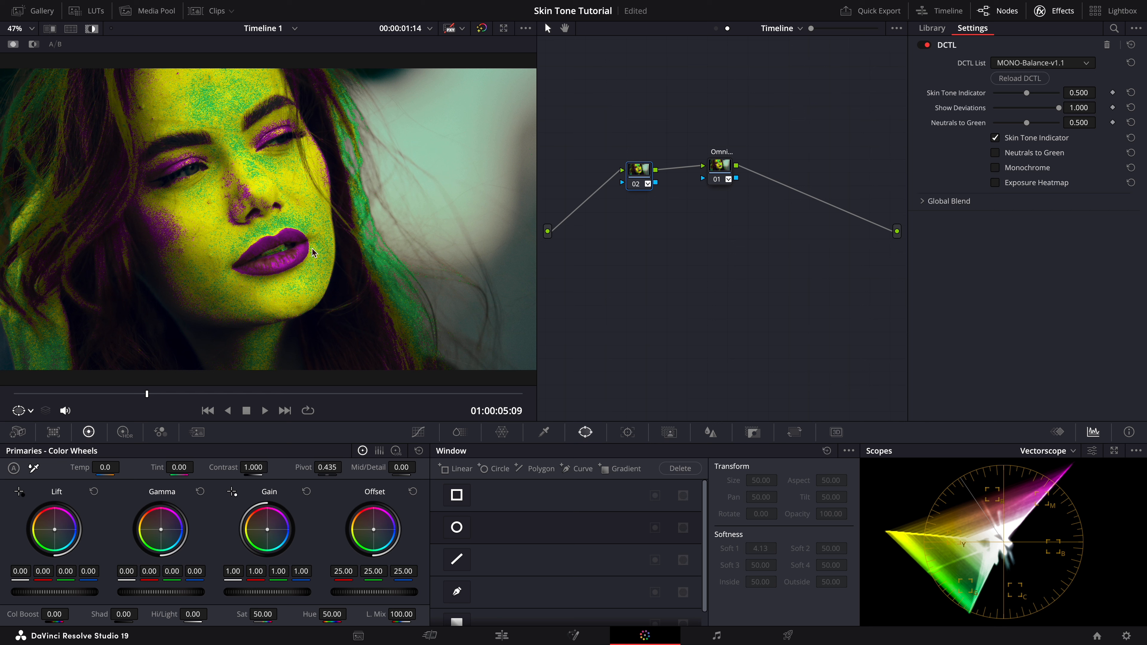
Step: Save the project, open the Lightbox and enlarge its thumbnails
key(ctrl+s)
click(1103, 13)
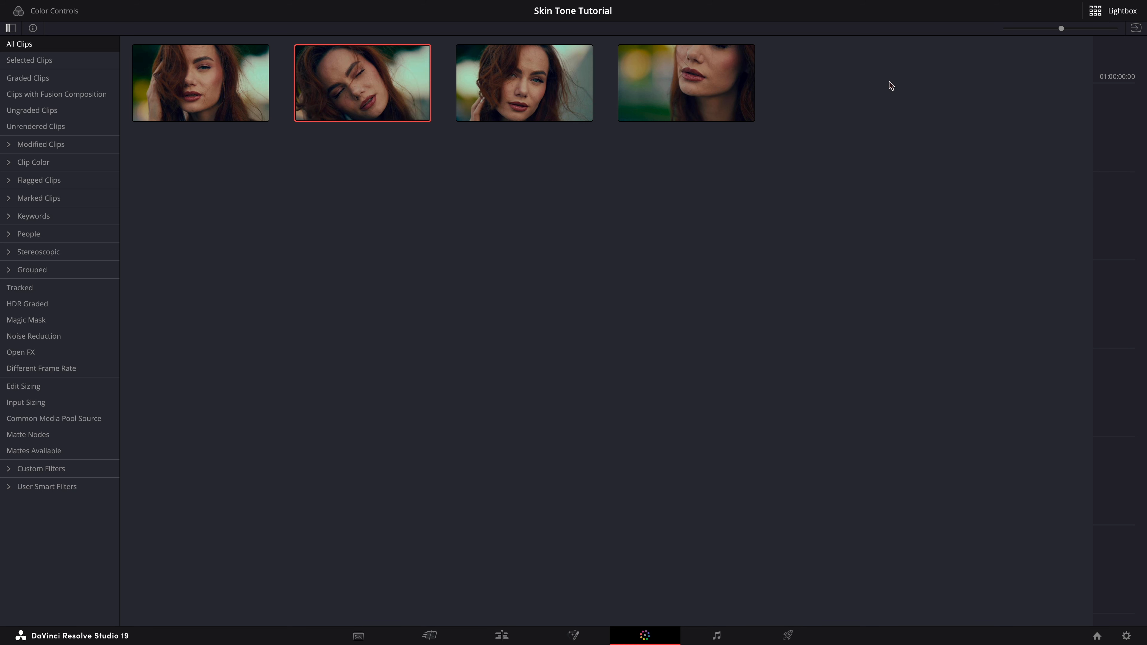
drag(1061, 29, 1097, 32)
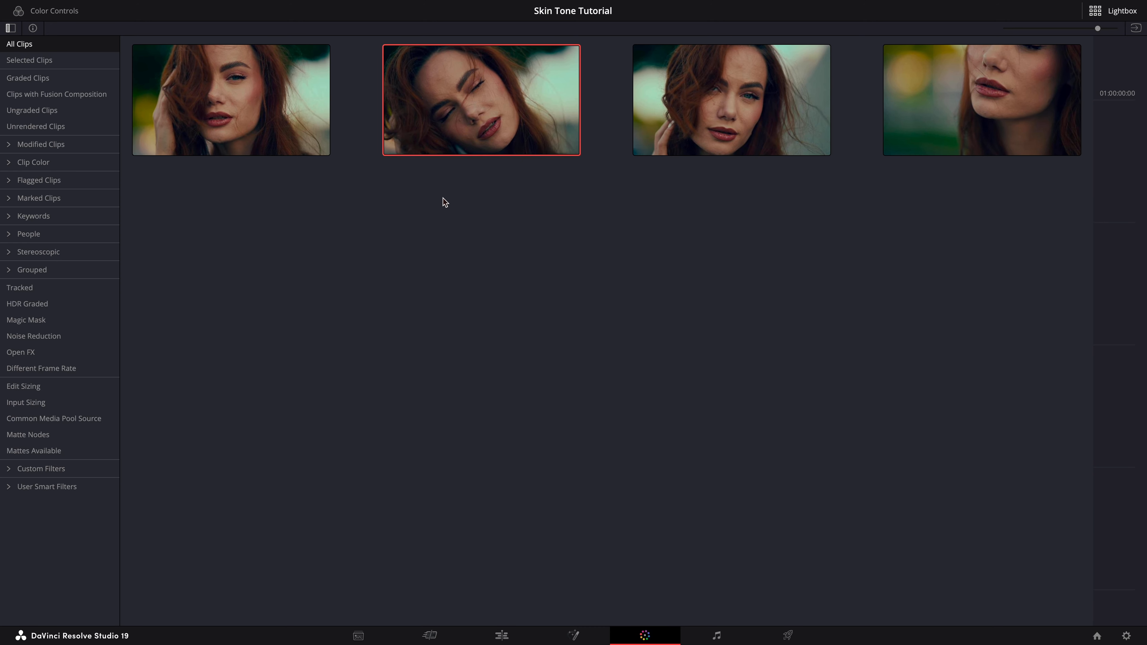
Step: Update all thumbnails in the Lightbox and close it
right_click(491, 134)
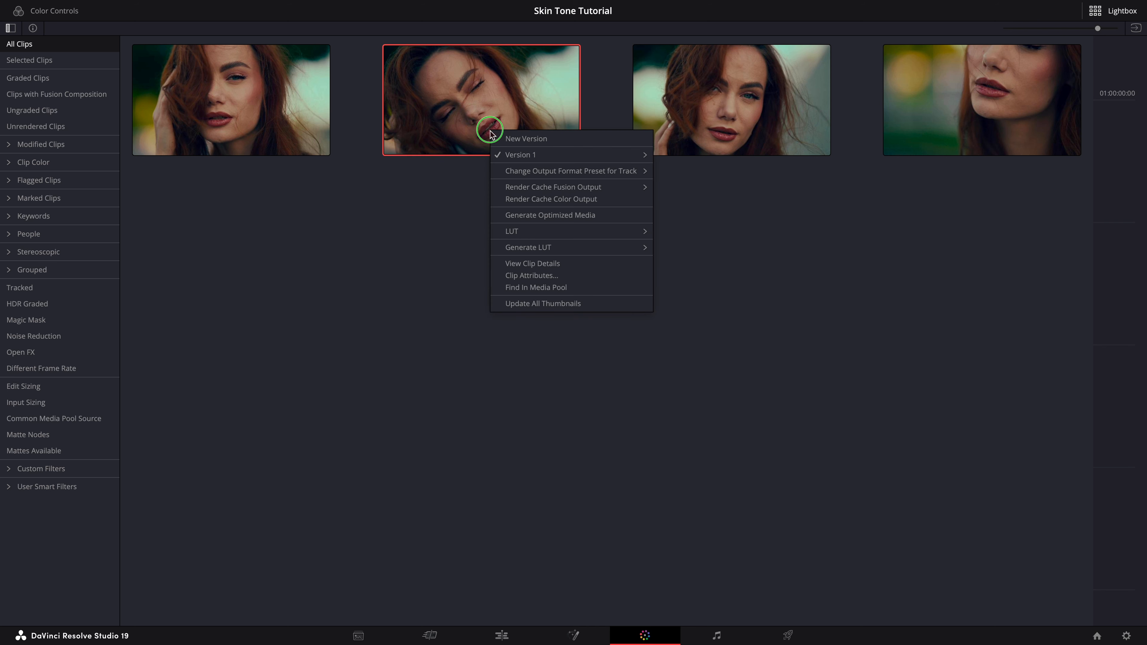
click(510, 303)
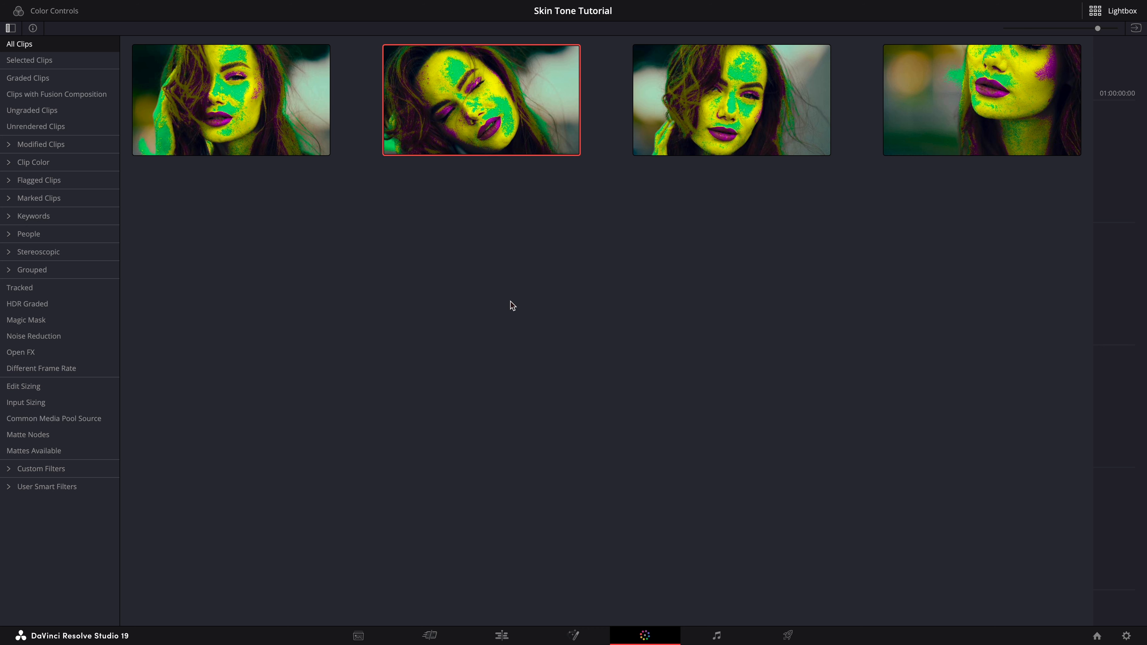
click(1105, 13)
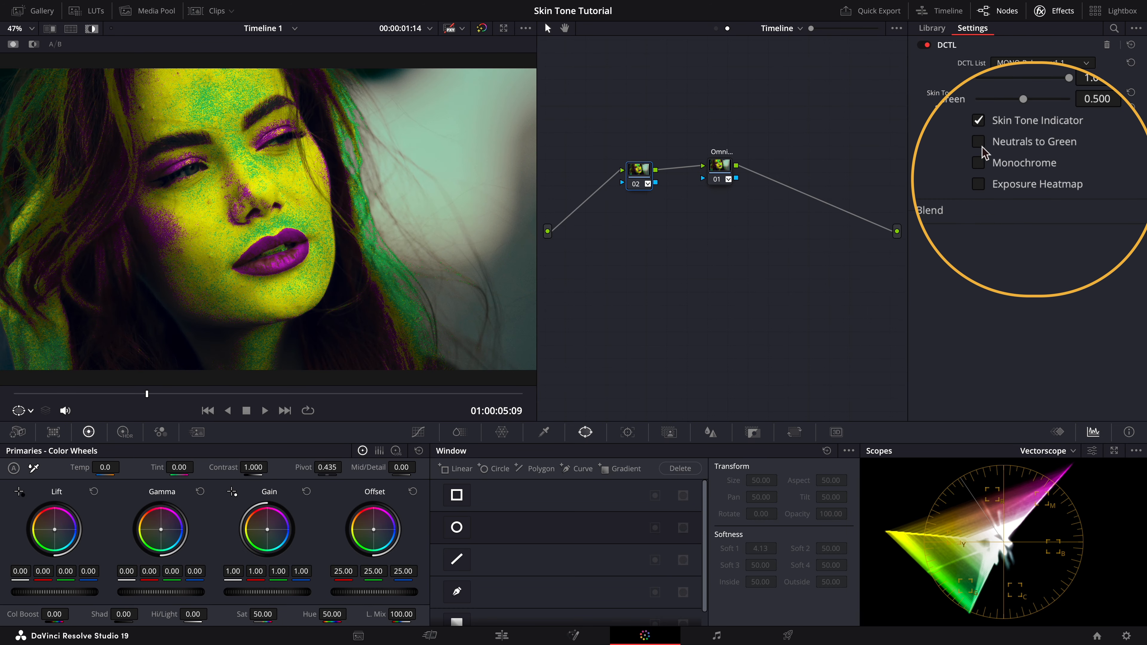
Step: Disable Skin Tone Indicator and enable Neutrals to Green in the DCTL settings
click(980, 121)
click(979, 141)
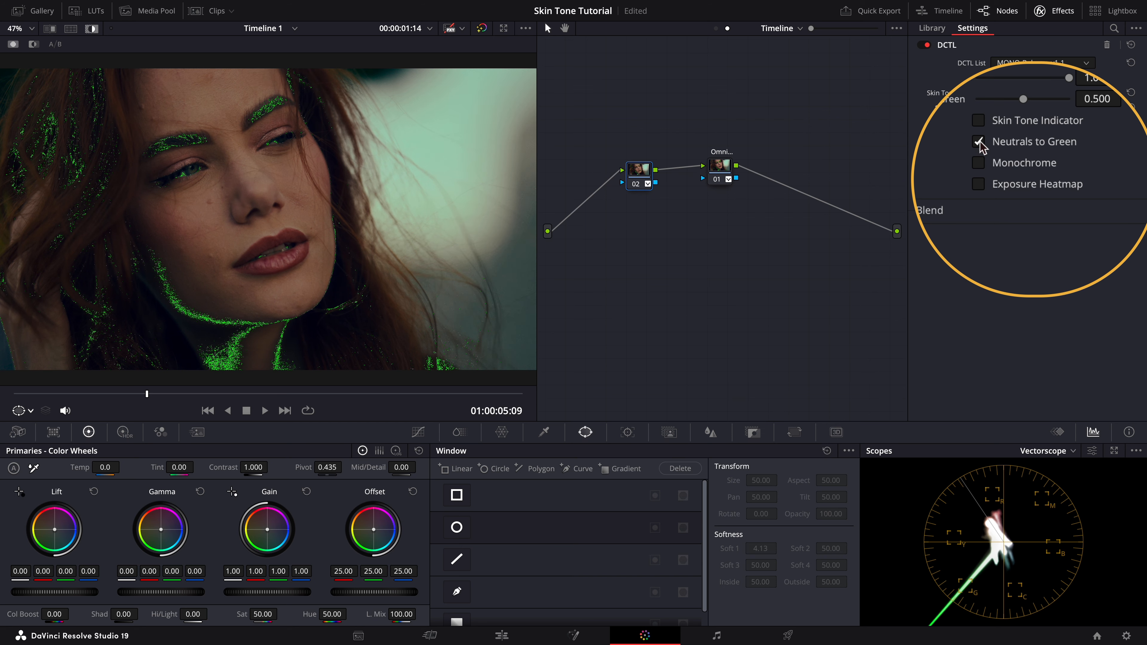
Step: Disable Neutrals to Green and enable Monochrome in the DCTL settings
click(978, 142)
click(978, 163)
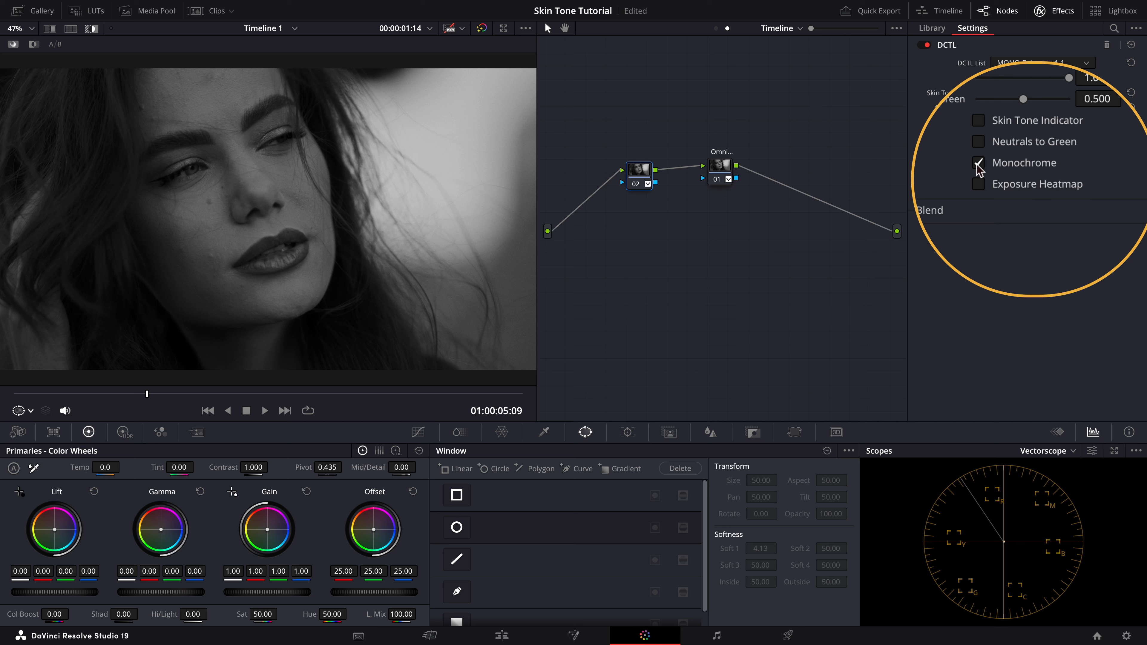
Step: Replace Monochrome with Exposure Heatmap, then disable Exposure Heatmap
click(978, 163)
click(977, 184)
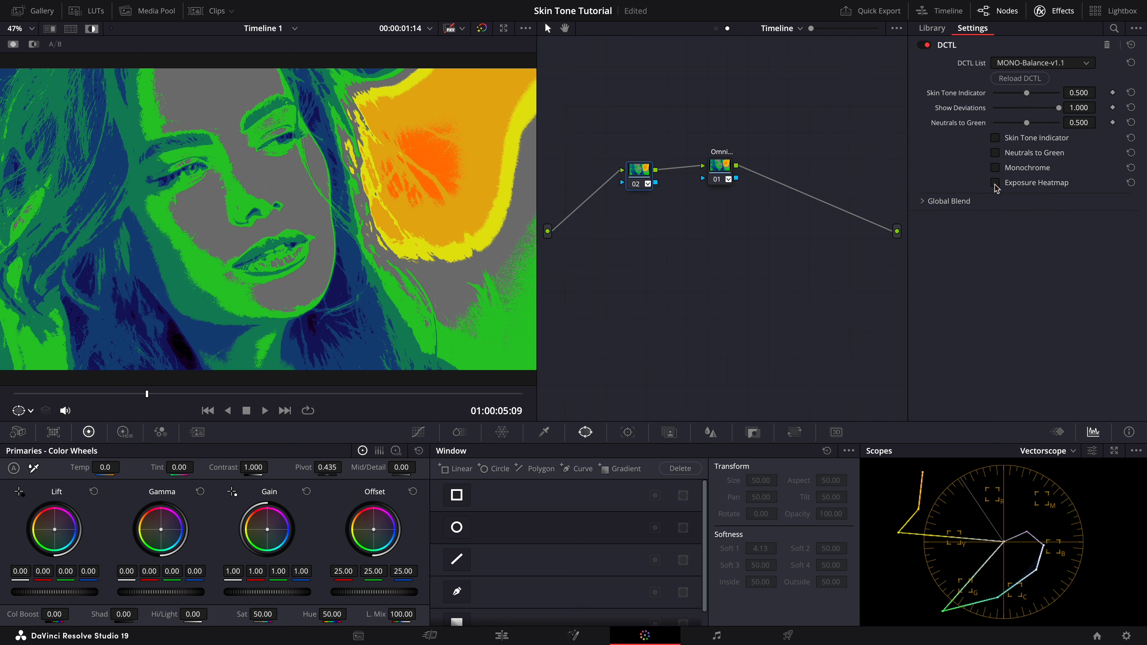
click(977, 184)
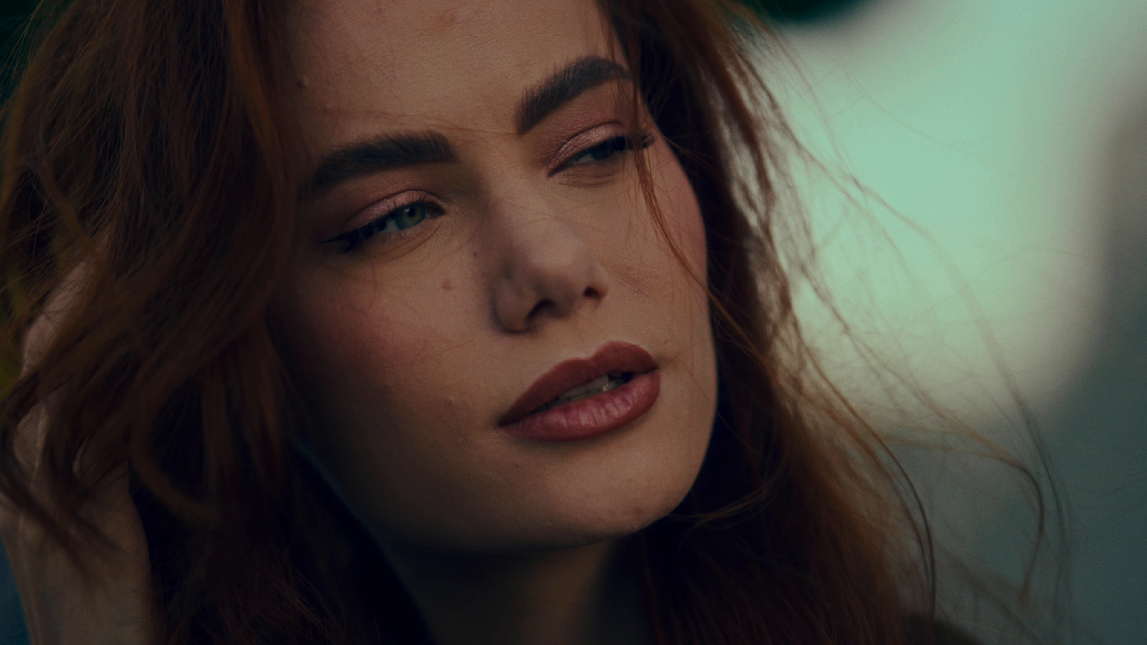